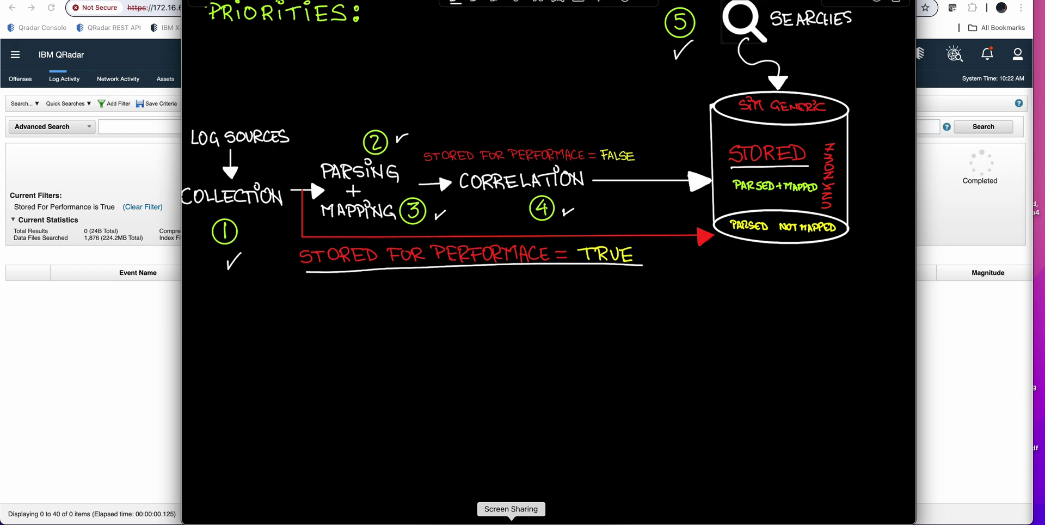
{"action": "left_click", "coordinate": [143, 428]}
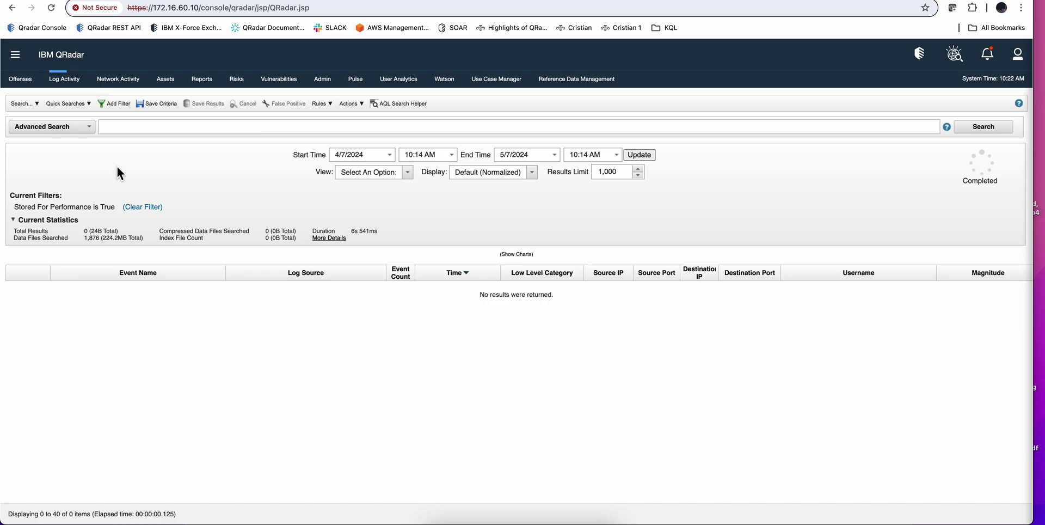
{"action": "left_click", "coordinate": [124, 103]}
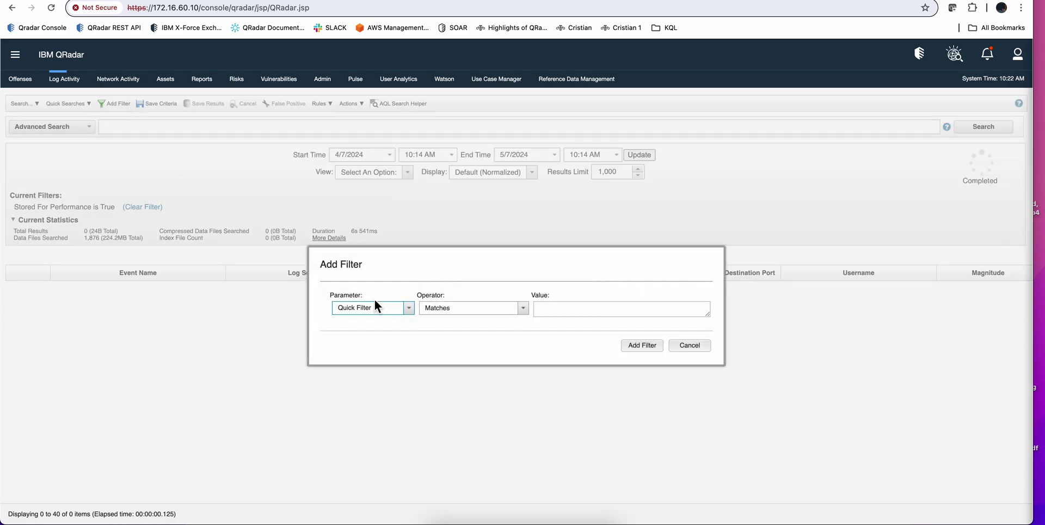
{"action": "type", "text": "stor"}
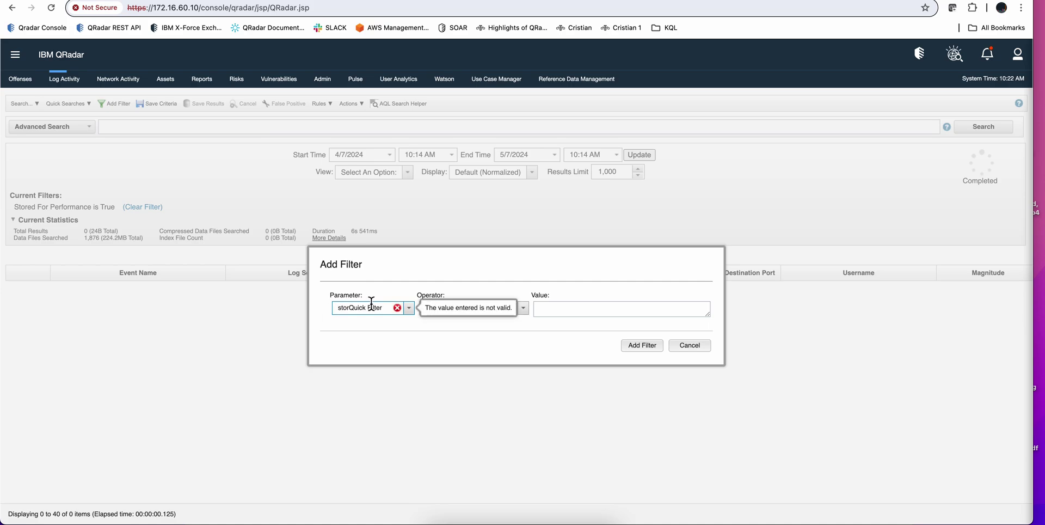
{"action": "left_click_drag", "start_coordinate": [387, 303], "coordinate": [319, 304]}
{"action": "type", "text": "st"}
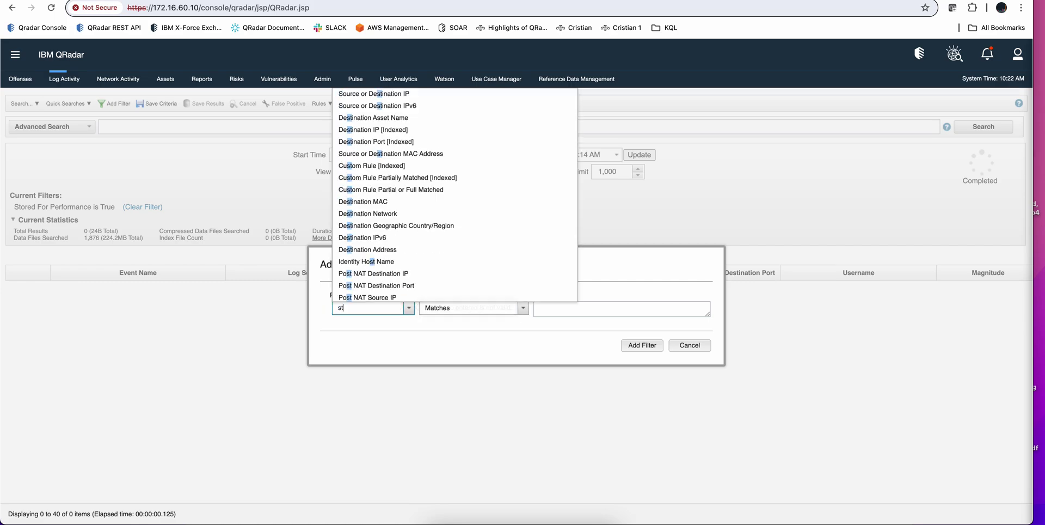
{"action": "type", "text": "ored"}
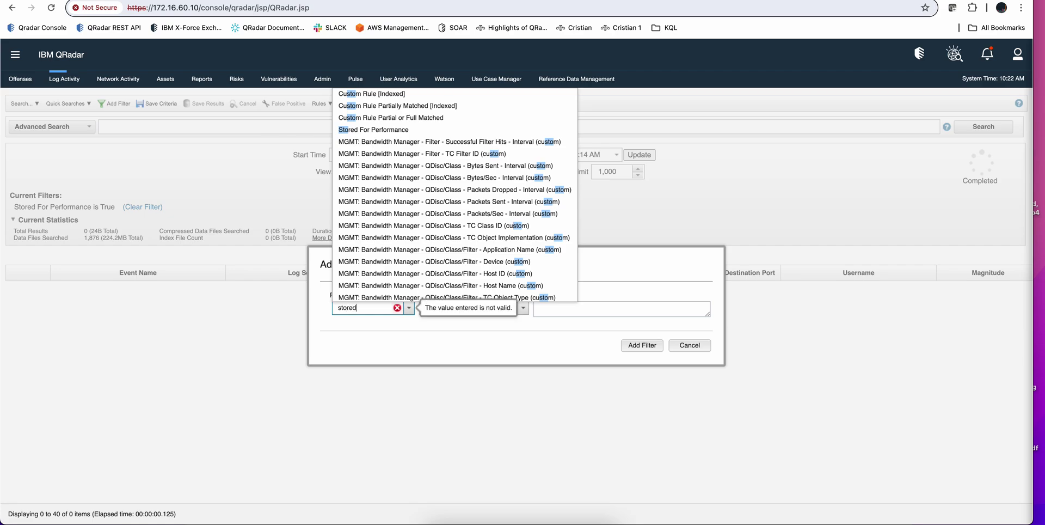
{"action": "left_click", "coordinate": [689, 347]}
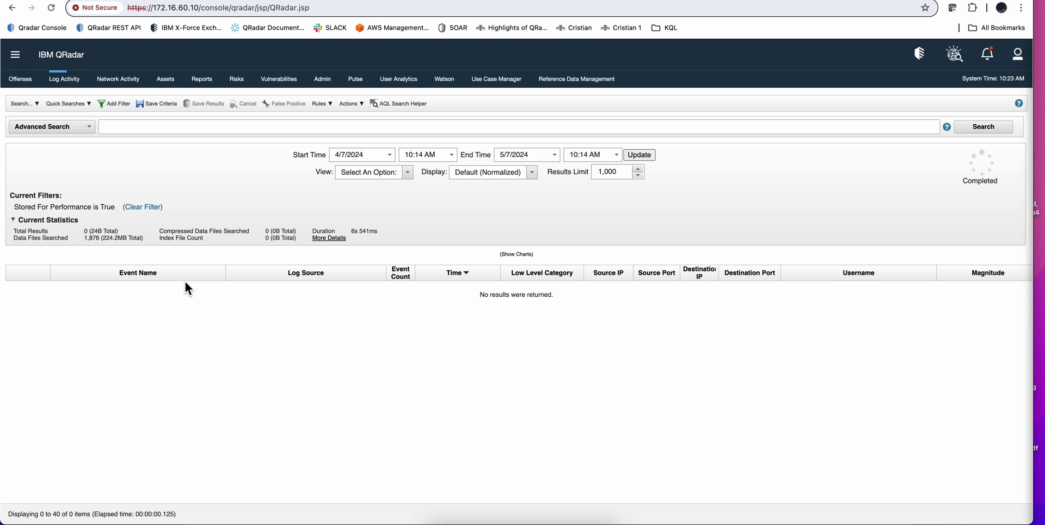
Step: Replace the existing Stored For Performance filter with Stored For Performance Equals false, aborting the search in progress
{"action": "left_click", "coordinate": [144, 207]}
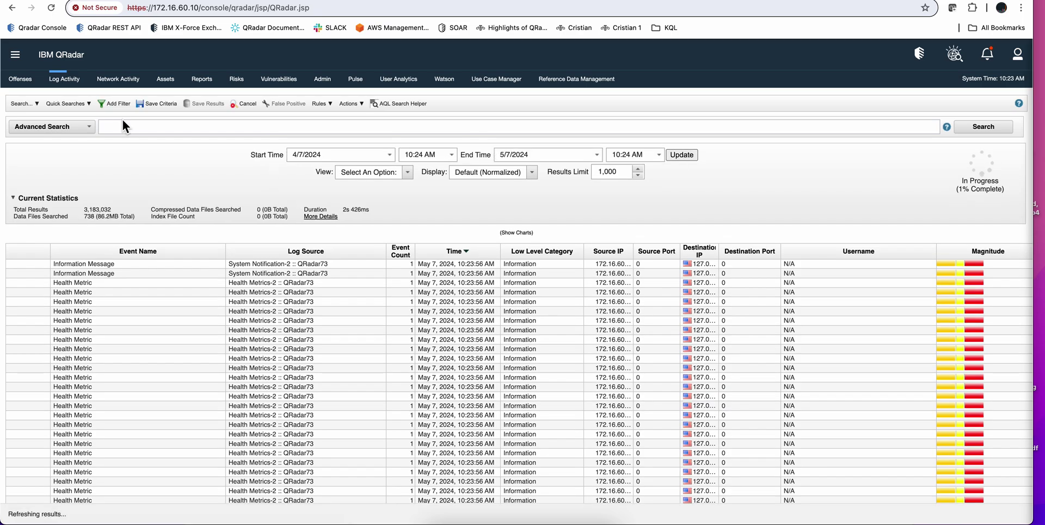
{"action": "left_click", "coordinate": [117, 104]}
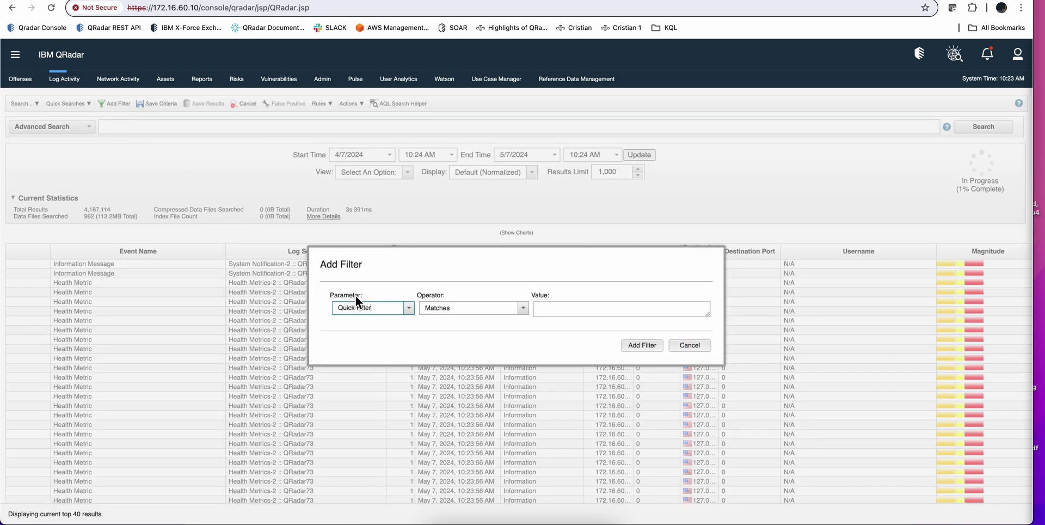
{"action": "left_click_drag", "start_coordinate": [375, 308], "coordinate": [319, 308]}
{"action": "type", "text": "store"}
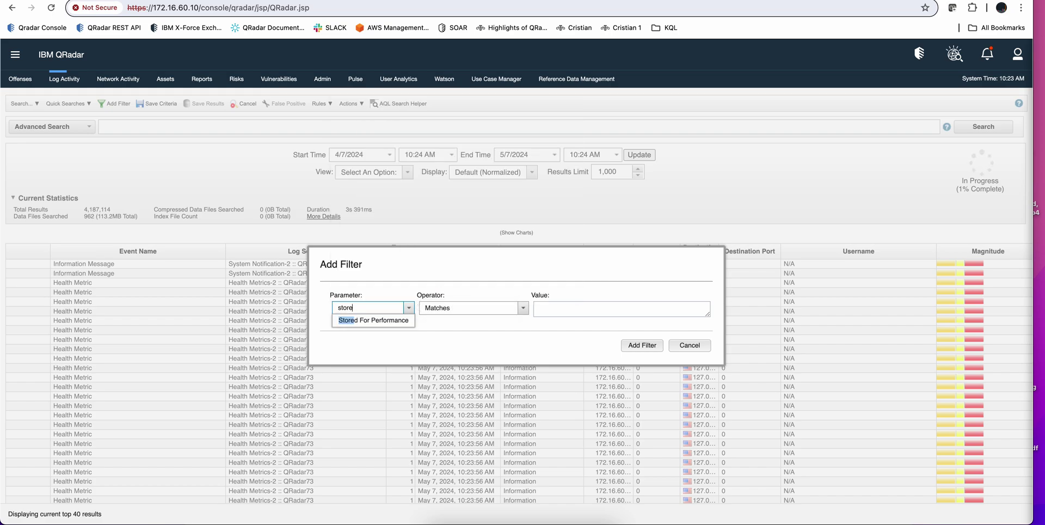
{"action": "left_click", "coordinate": [370, 320]}
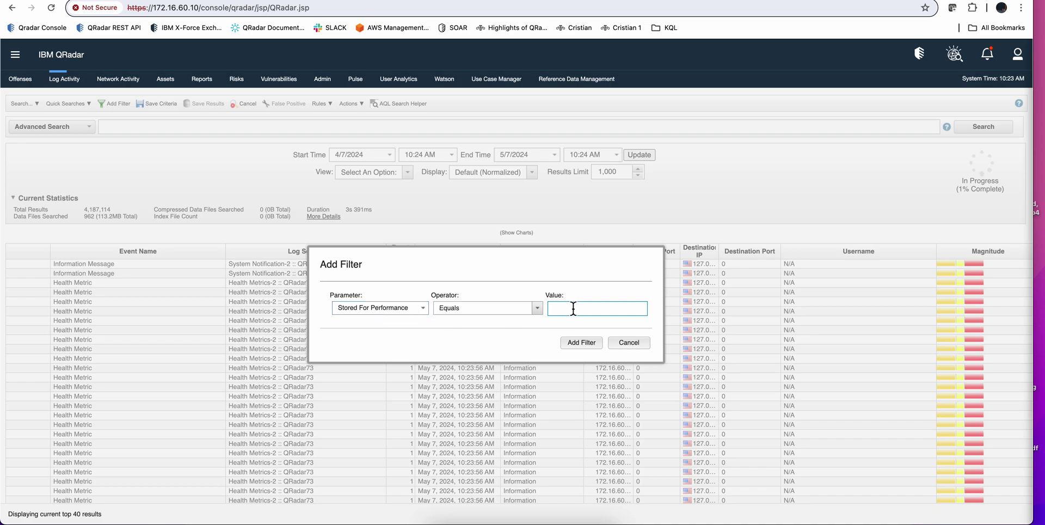
{"action": "type", "text": "false"}
{"action": "left_click", "coordinate": [581, 342]}
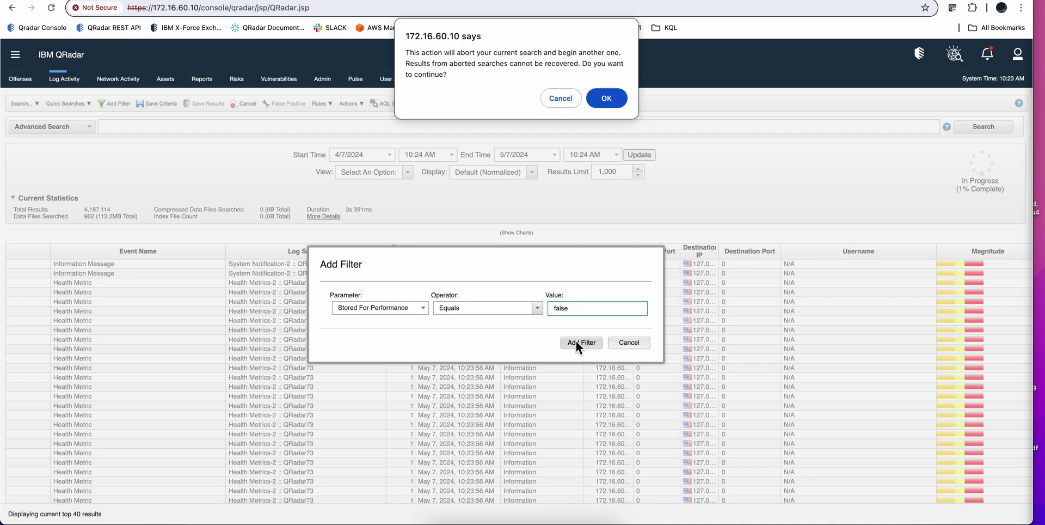
{"action": "left_click", "coordinate": [606, 99]}
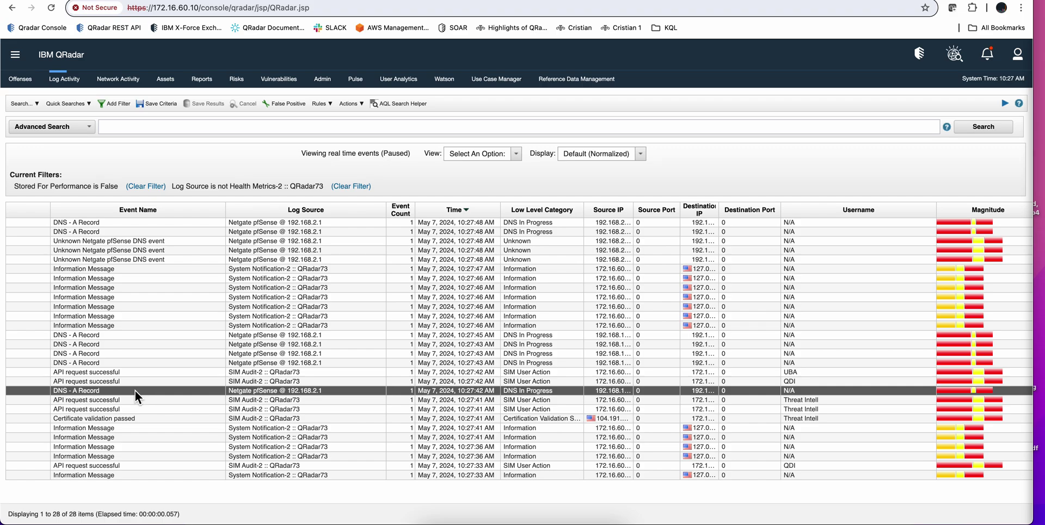
Step: View the details of a DNS - A Record event, return to the event list and open another DNS - A Record event in the DSM Editor
{"action": "double_click", "coordinate": [135, 391]}
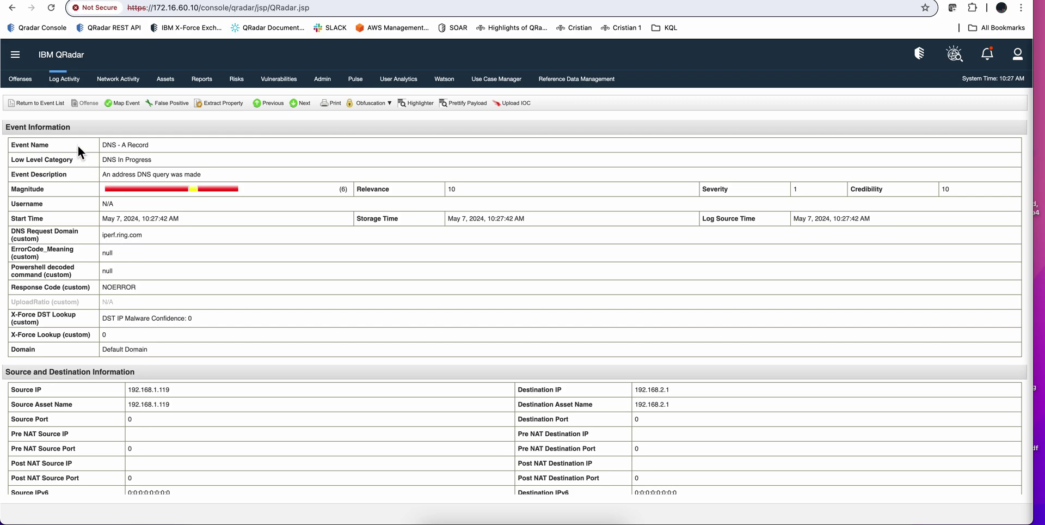
{"action": "left_click", "coordinate": [51, 103]}
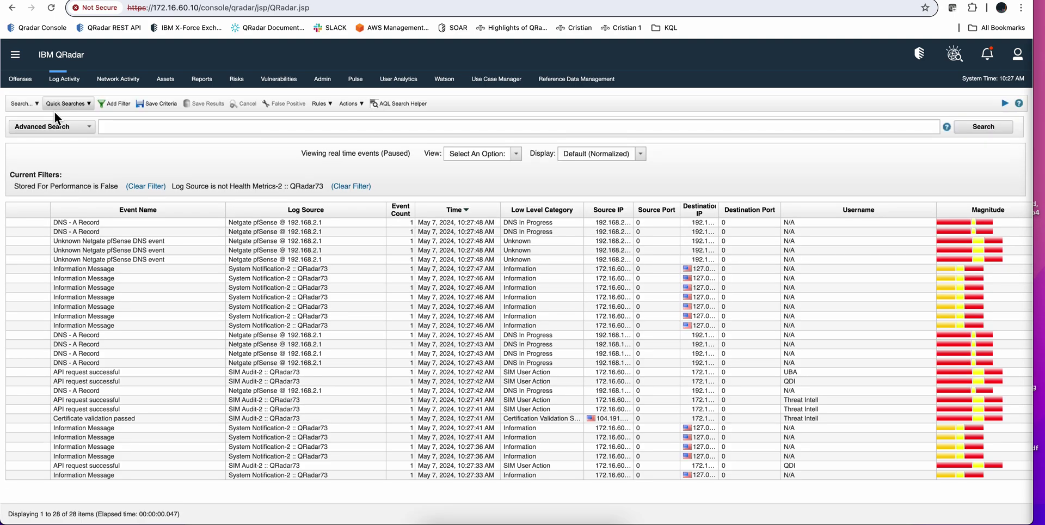
{"action": "left_click", "coordinate": [115, 336]}
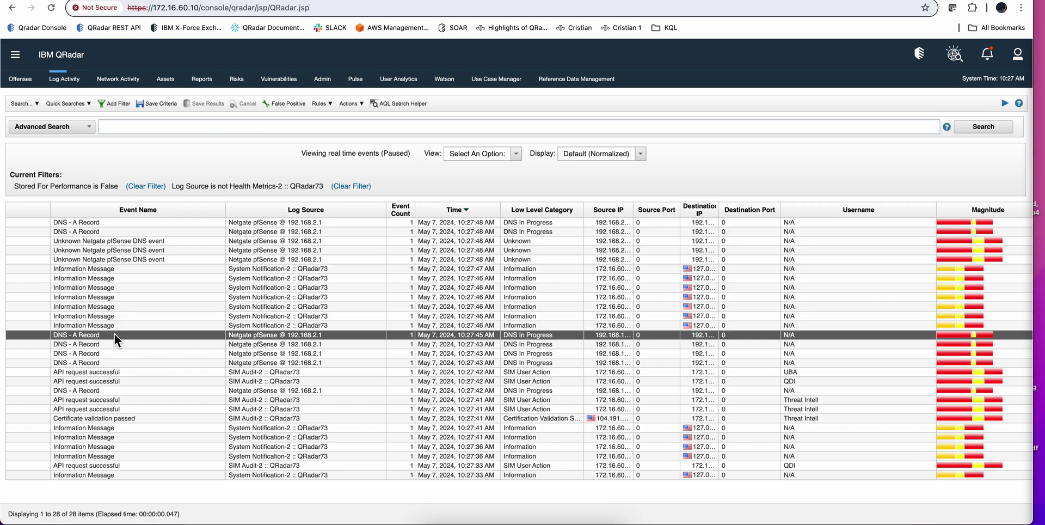
{"action": "right_click", "coordinate": [115, 335]}
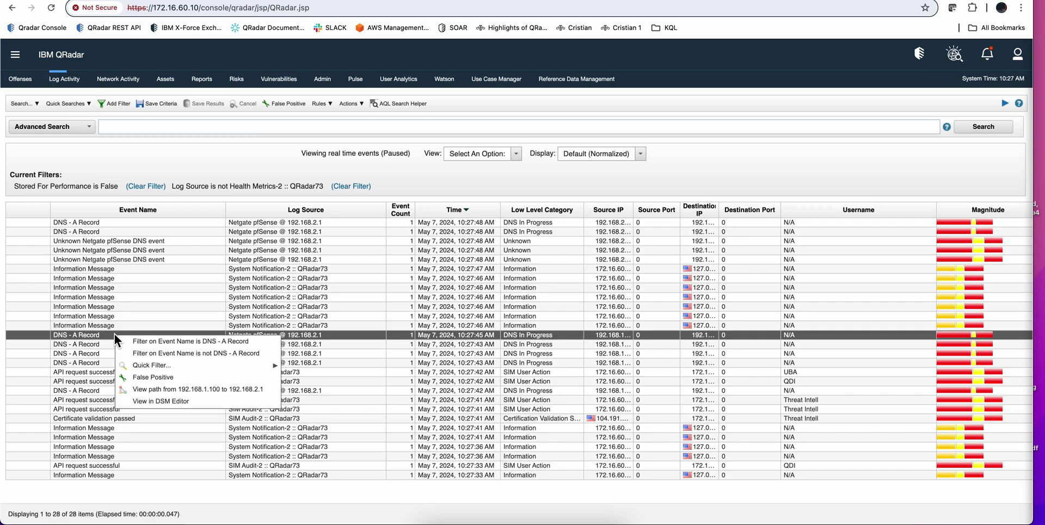
{"action": "left_click", "coordinate": [151, 408]}
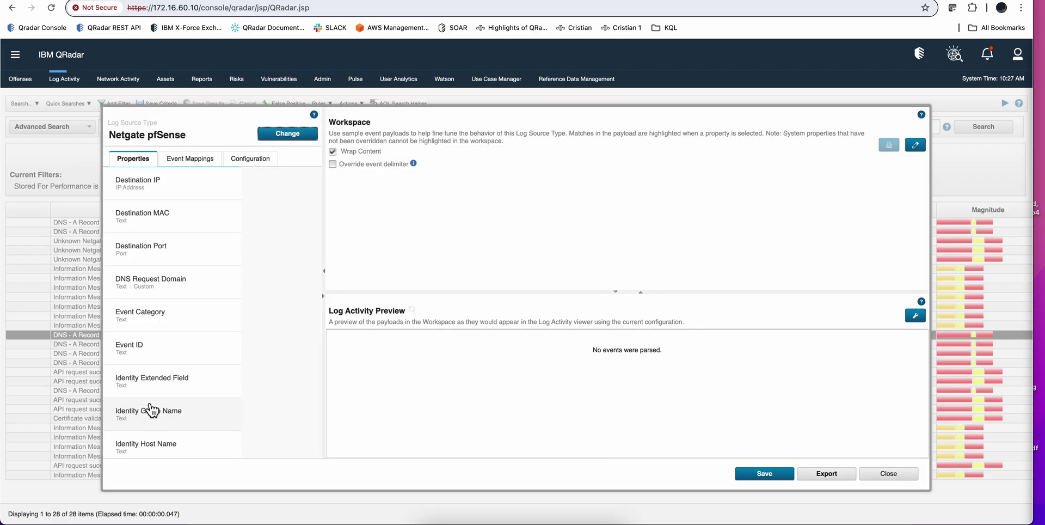
{"action": "mouse_move", "coordinate": [367, 359]}
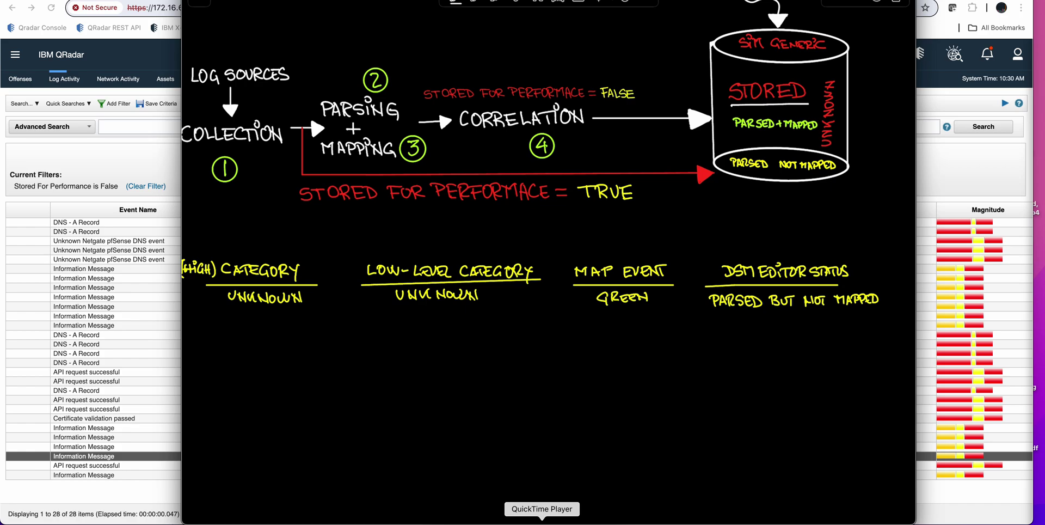
Step: Add a Category [Indexed] filter with high and low level categories both Unknown, and show events from the last 3 days
{"action": "left_click", "coordinate": [115, 387]}
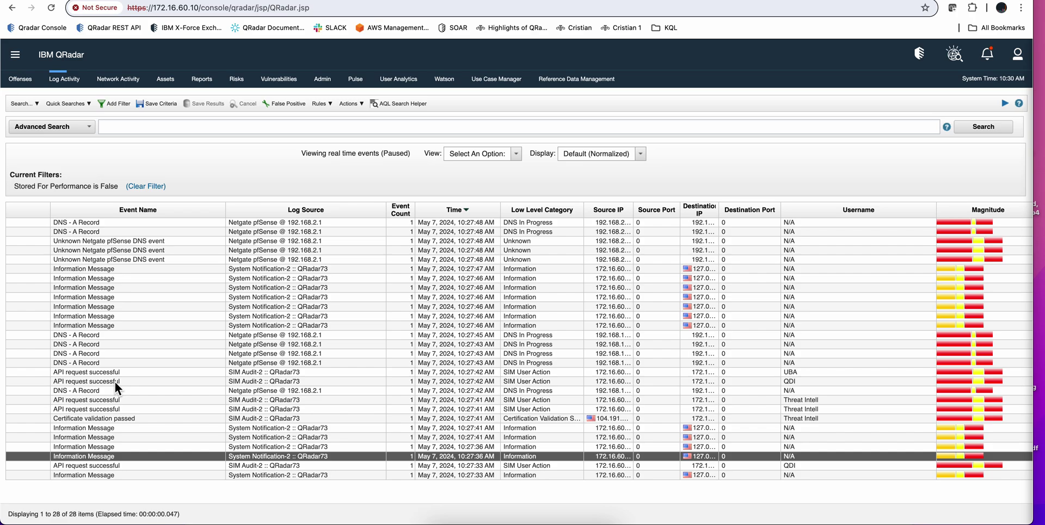
{"action": "left_click", "coordinate": [117, 102]}
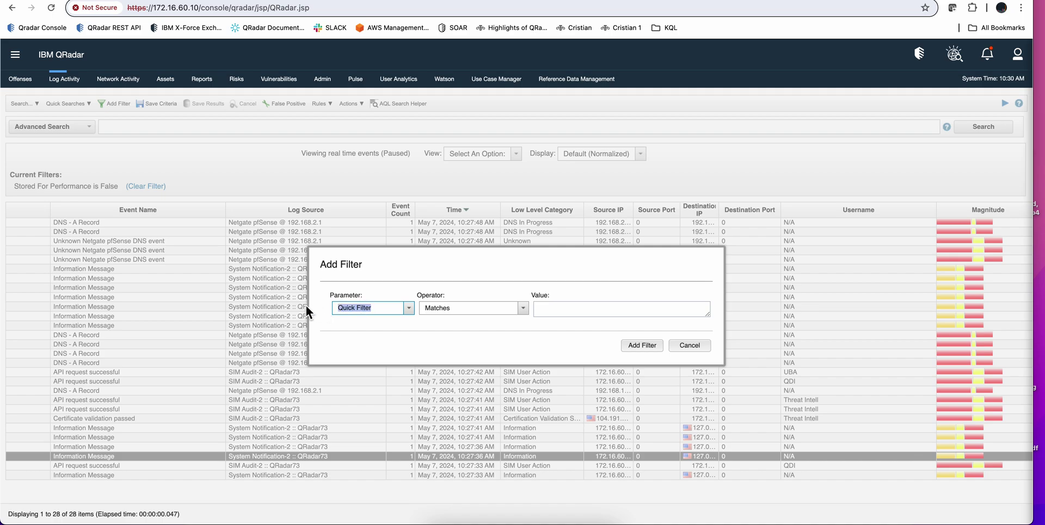
{"action": "type", "text": "ca"}
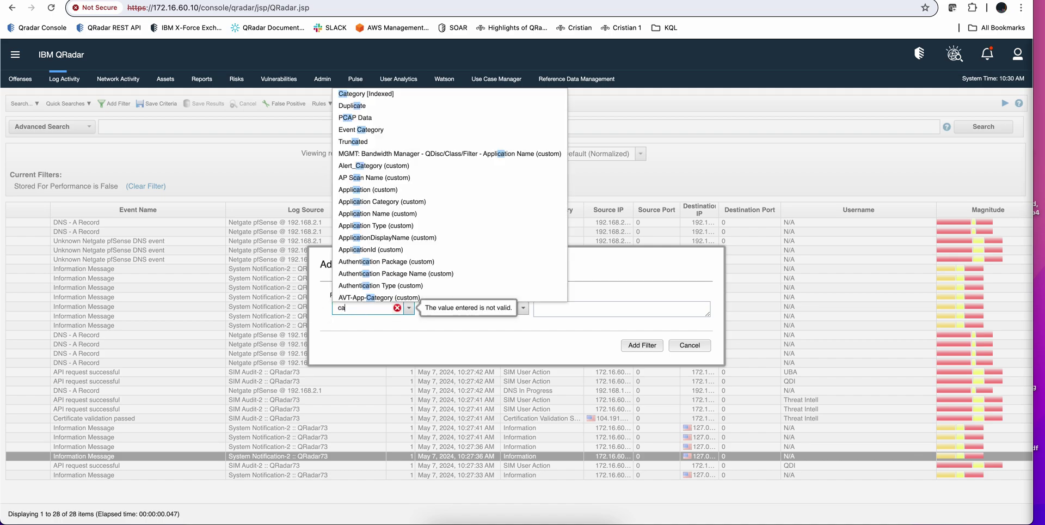
{"action": "type", "text": "te"}
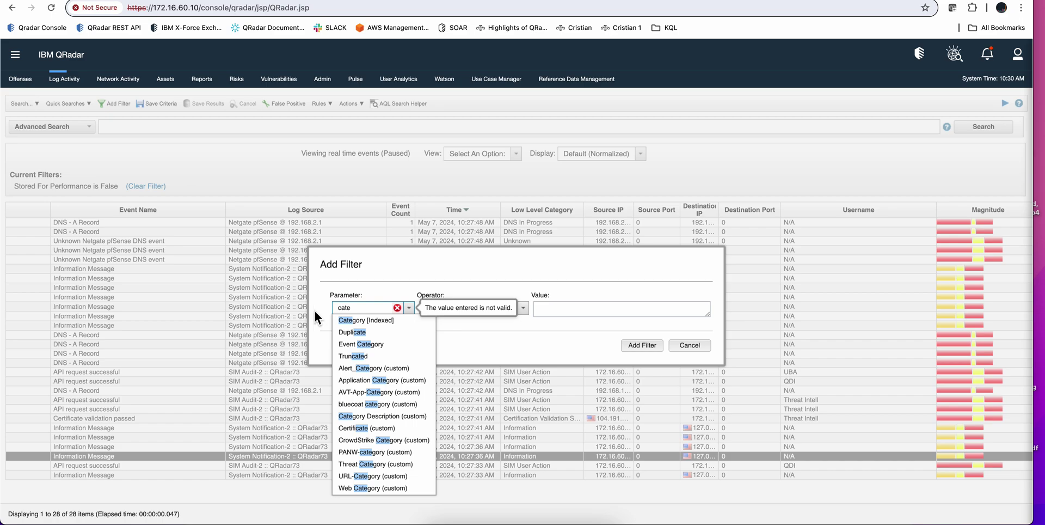
{"action": "left_click", "coordinate": [355, 321]}
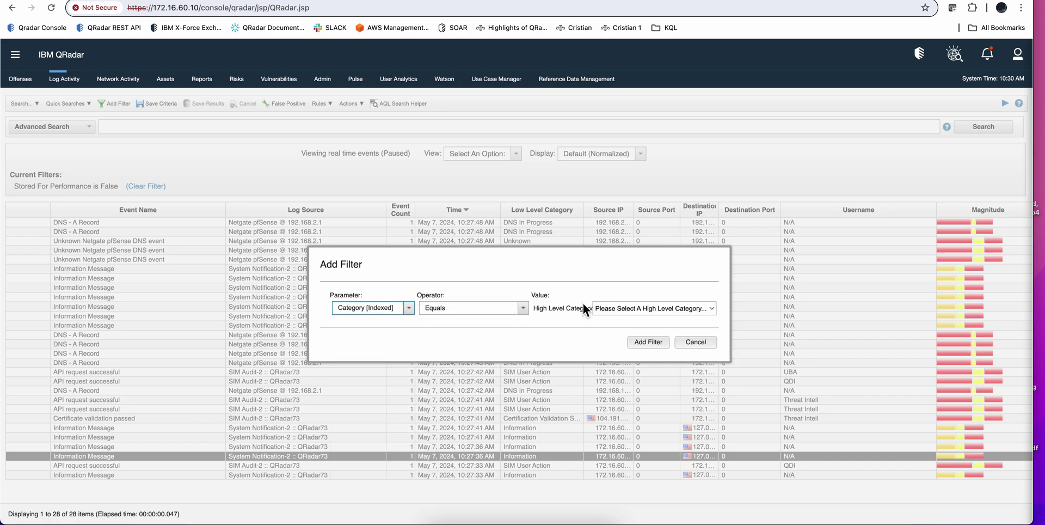
{"action": "left_click", "coordinate": [620, 309]}
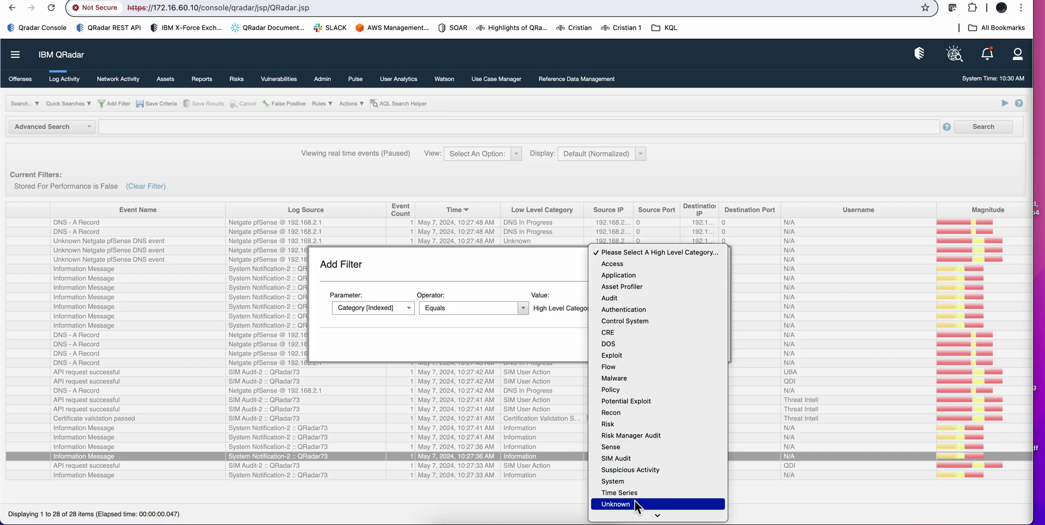
{"action": "left_click", "coordinate": [636, 504]}
{"action": "left_click", "coordinate": [622, 323]}
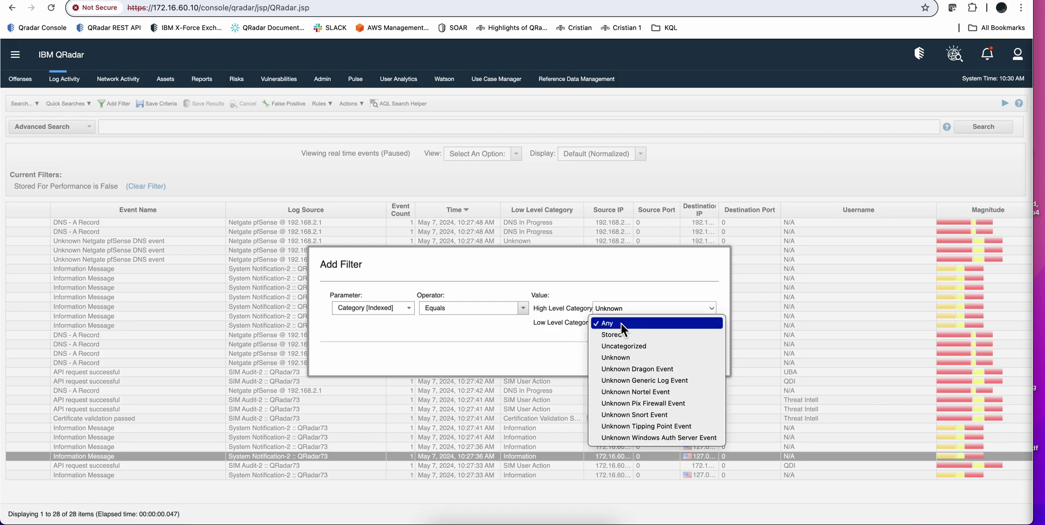
{"action": "left_click", "coordinate": [623, 357]}
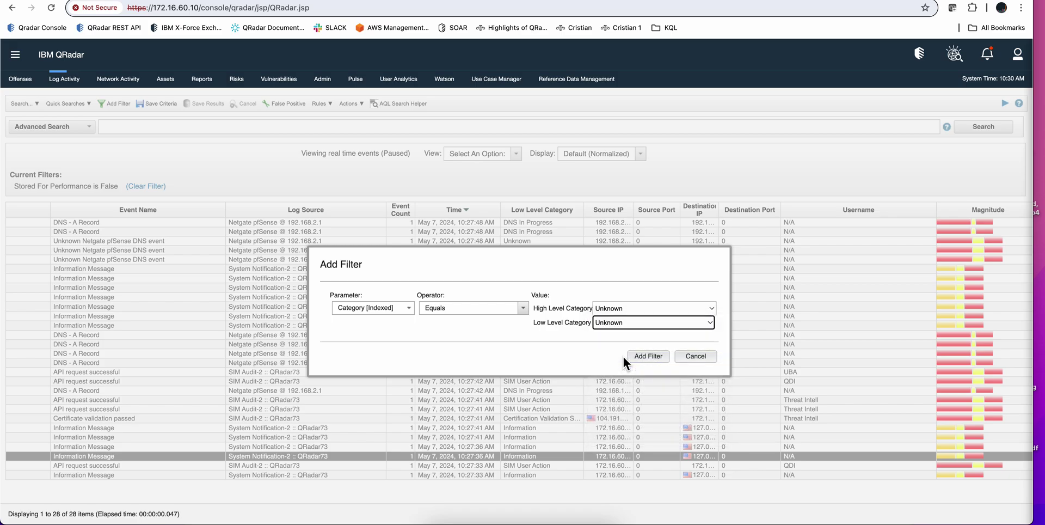
{"action": "left_click", "coordinate": [654, 355]}
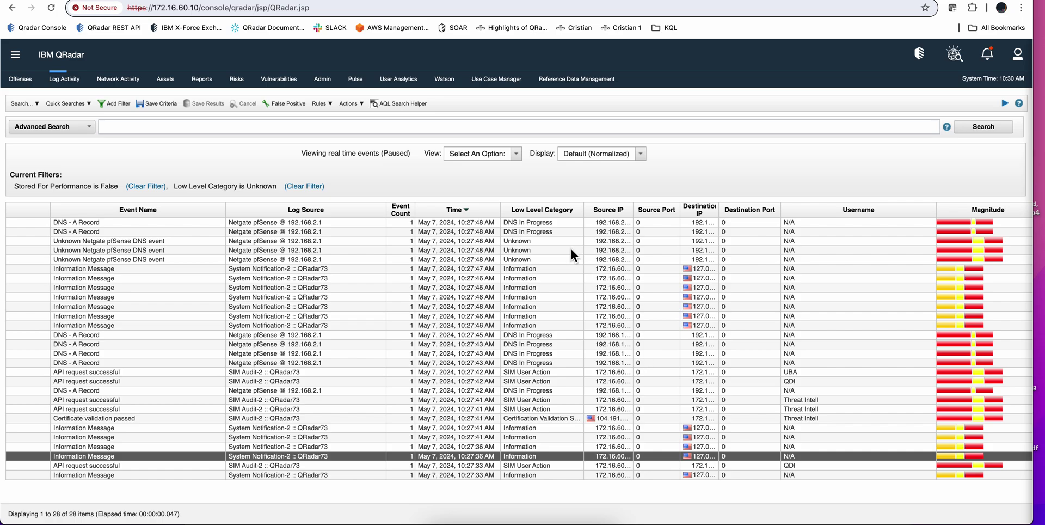
{"action": "left_click", "coordinate": [516, 154]}
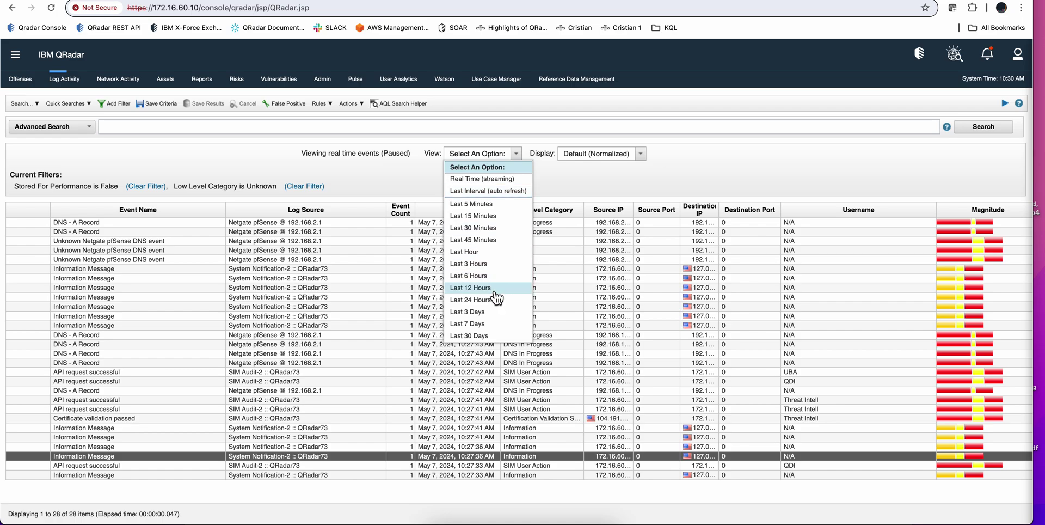
{"action": "left_click", "coordinate": [492, 310]}
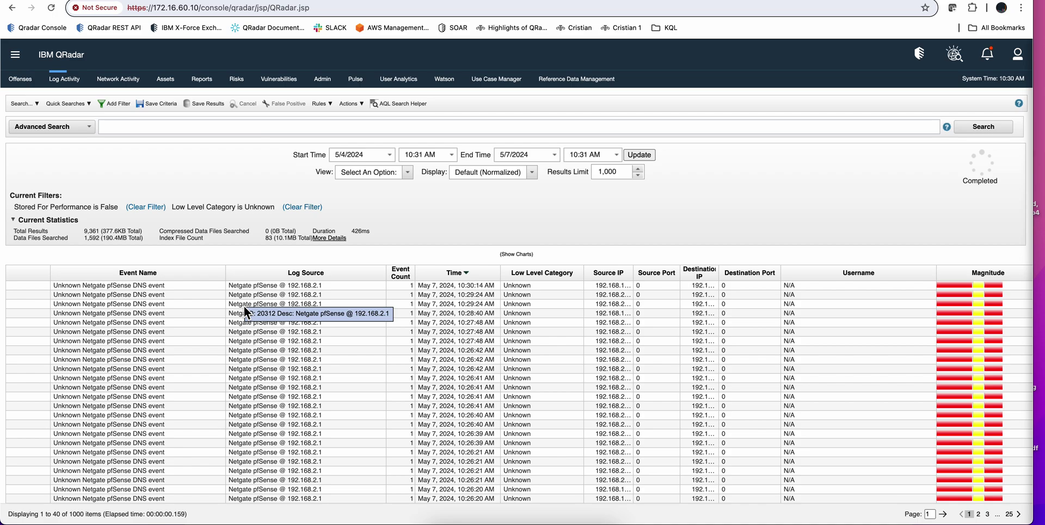
Step: Inspect the newest Unknown Netgate pfSense DNS event's details, return to the event list and open that event in the DSM Editor
{"action": "double_click", "coordinate": [98, 283]}
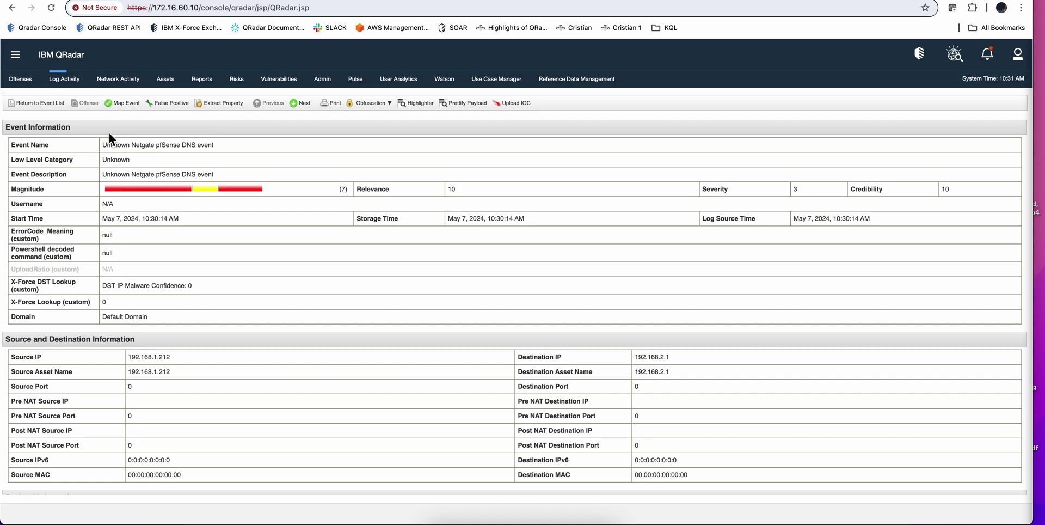
{"action": "left_click", "coordinate": [39, 102]}
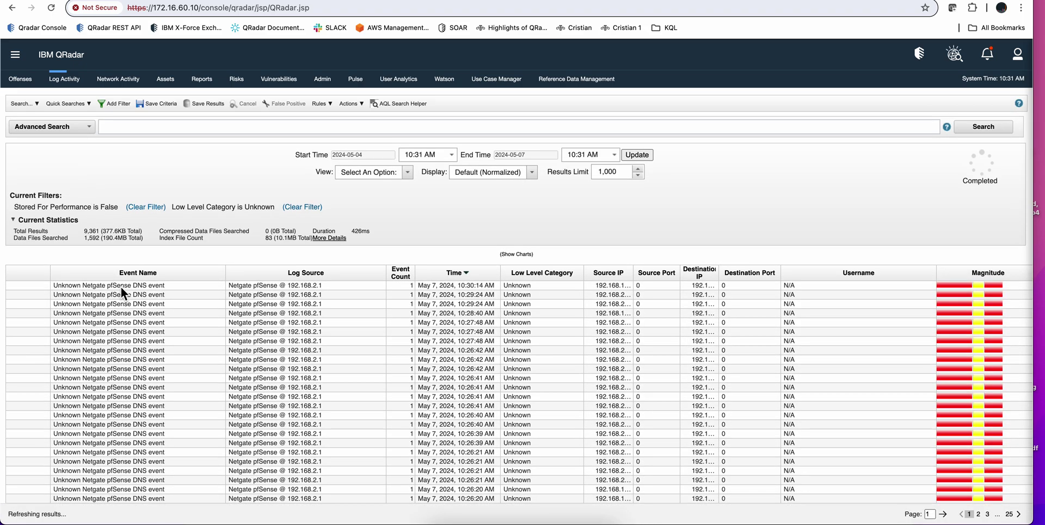
{"action": "right_click", "coordinate": [120, 282]}
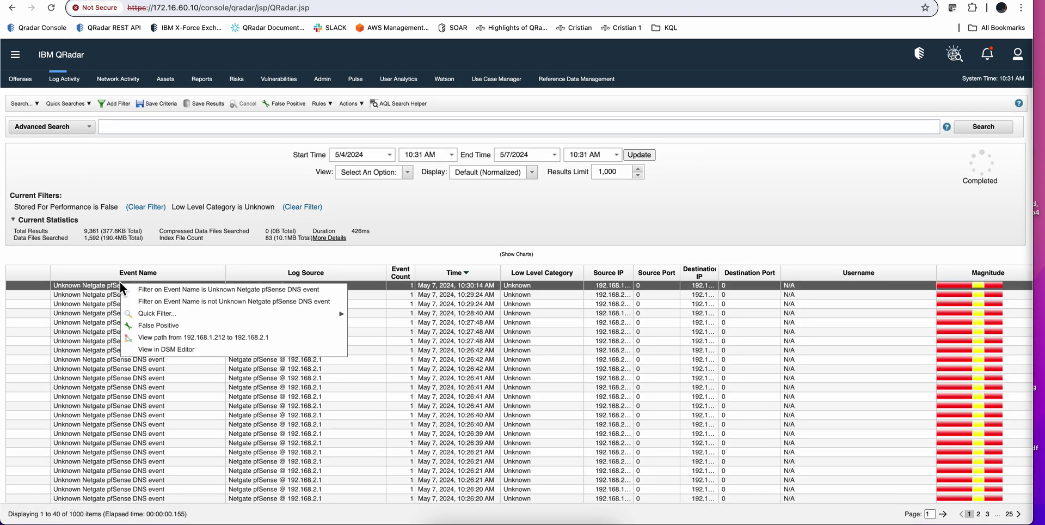
{"action": "left_click", "coordinate": [165, 347]}
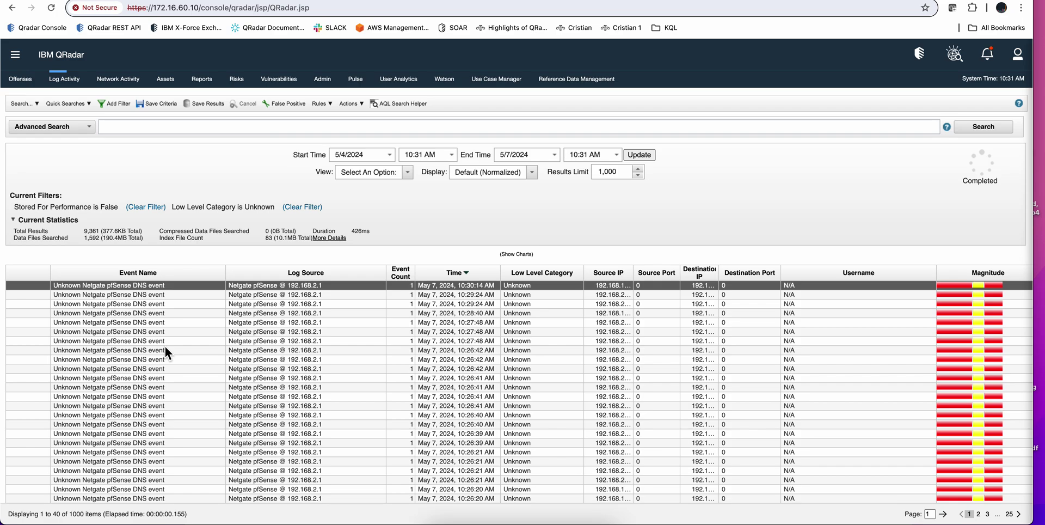
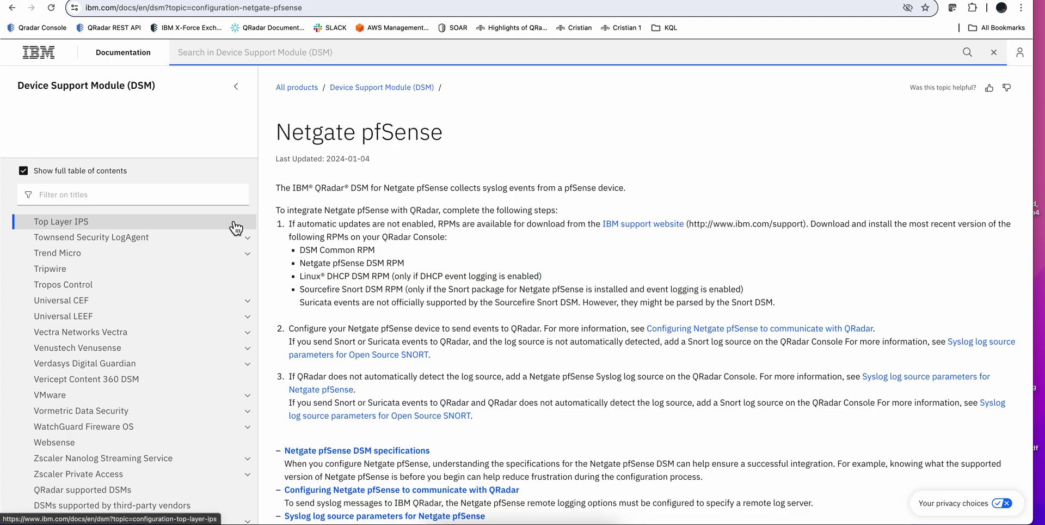
Step: Open the Netgate pfSense DSM specifications topic and review its specification table, including supported version and recorded event types
{"action": "scroll", "coordinate": [322, 269], "scroll_direction": "down", "scroll_amount": 1}
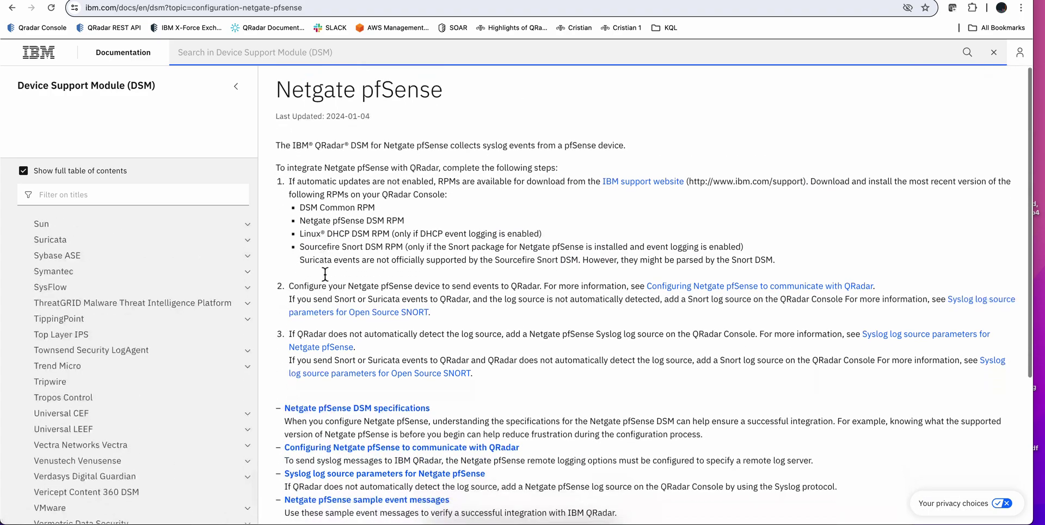
{"action": "left_click", "coordinate": [352, 411]}
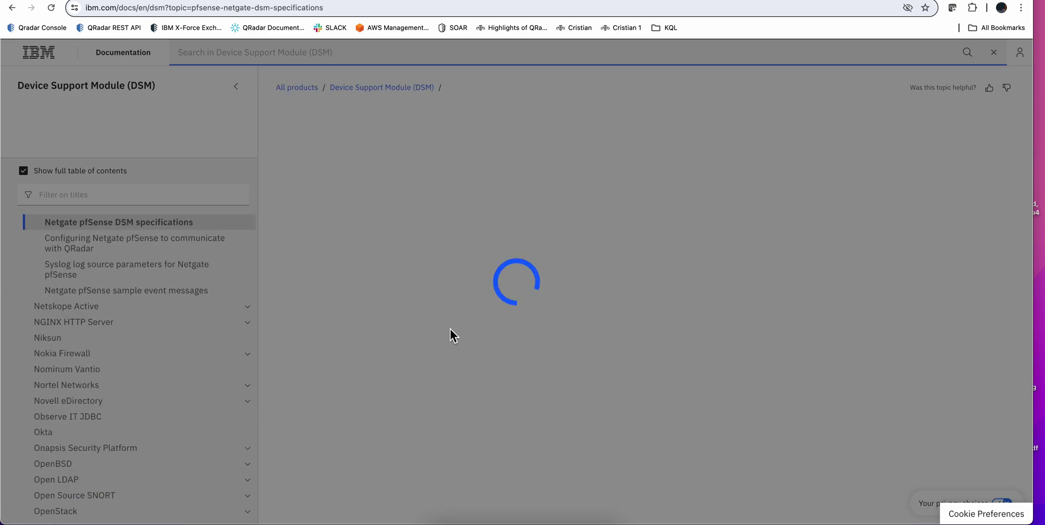
{"action": "scroll", "coordinate": [458, 330], "scroll_direction": "down", "scroll_amount": 3}
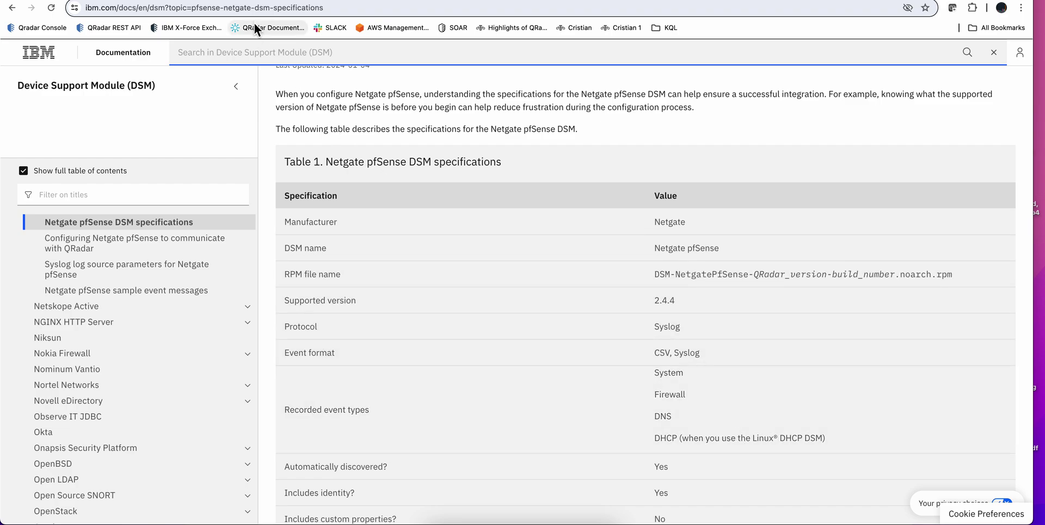
Step: Review the IBM documentation table of DSMs supported by third-party vendors, and return to the DSM Editor in QRadar
{"action": "key", "text": "ctrl+Tab"}
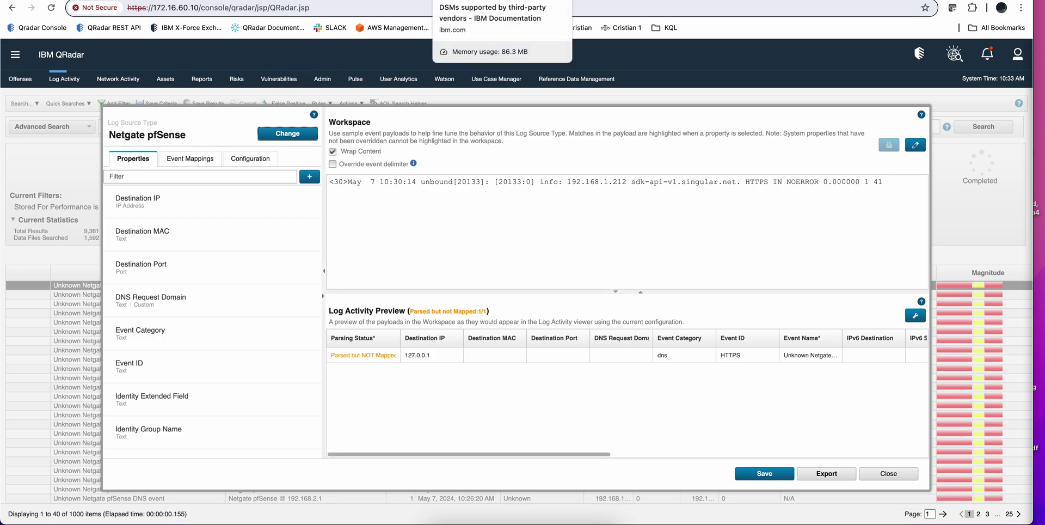
{"action": "left_click", "coordinate": [485, 1]}
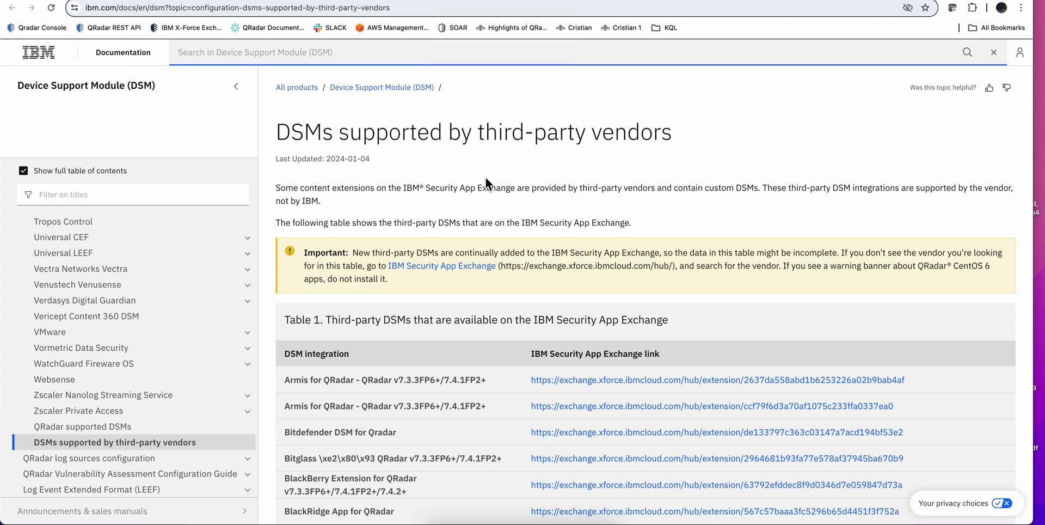
{"action": "scroll", "coordinate": [456, 181], "scroll_direction": "down", "scroll_amount": 1}
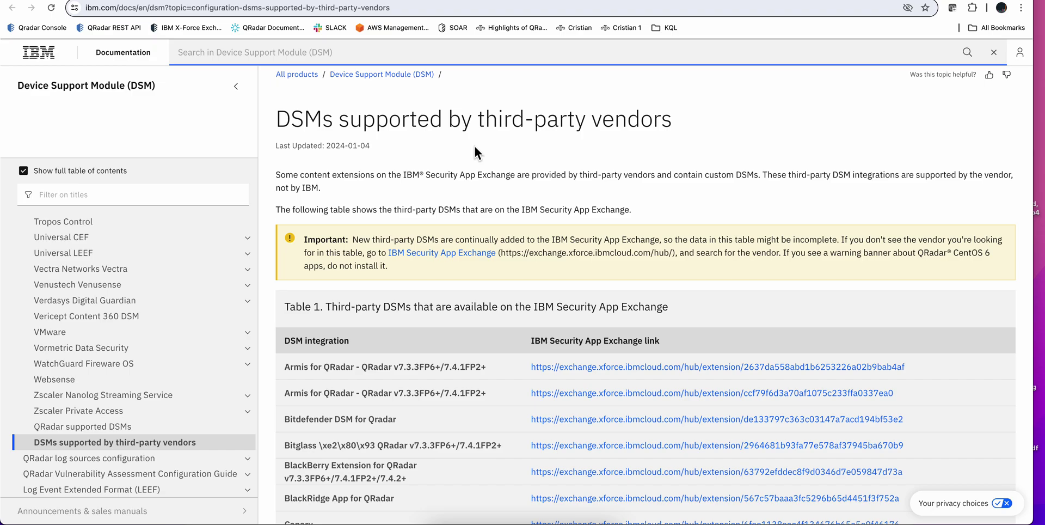
{"action": "scroll", "coordinate": [470, 159], "scroll_direction": "down", "scroll_amount": 5}
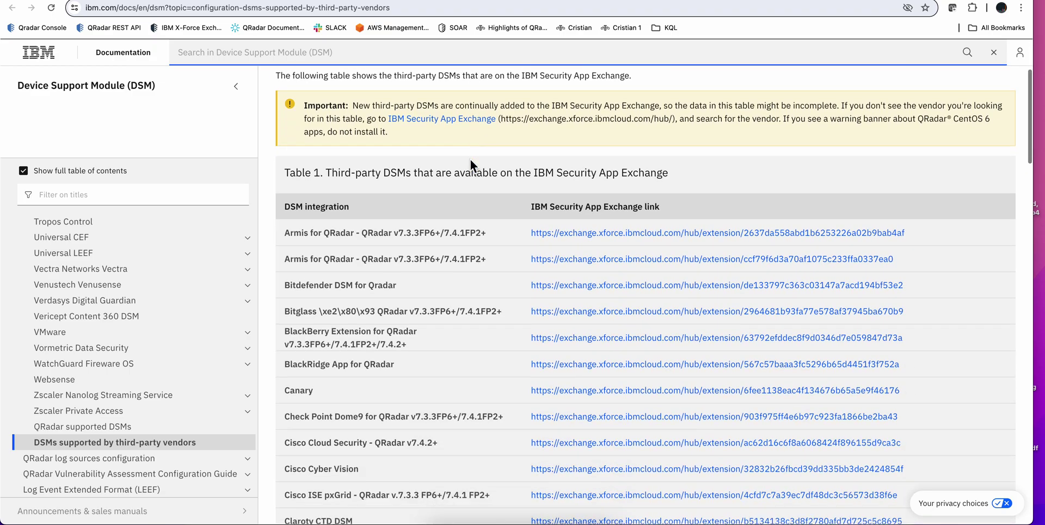
{"action": "scroll", "coordinate": [470, 159], "scroll_direction": "down", "scroll_amount": 9}
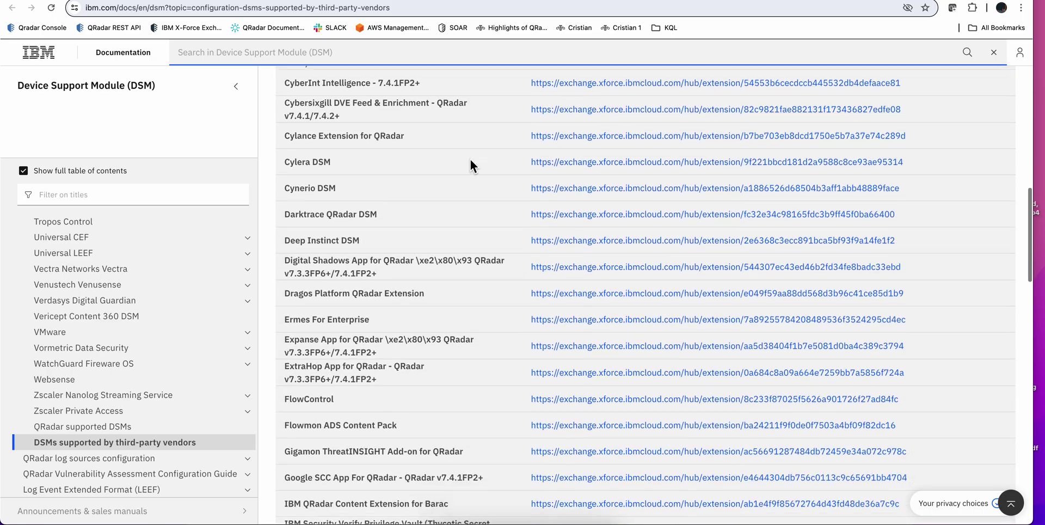
{"action": "scroll", "coordinate": [470, 159], "scroll_direction": "down", "scroll_amount": 3}
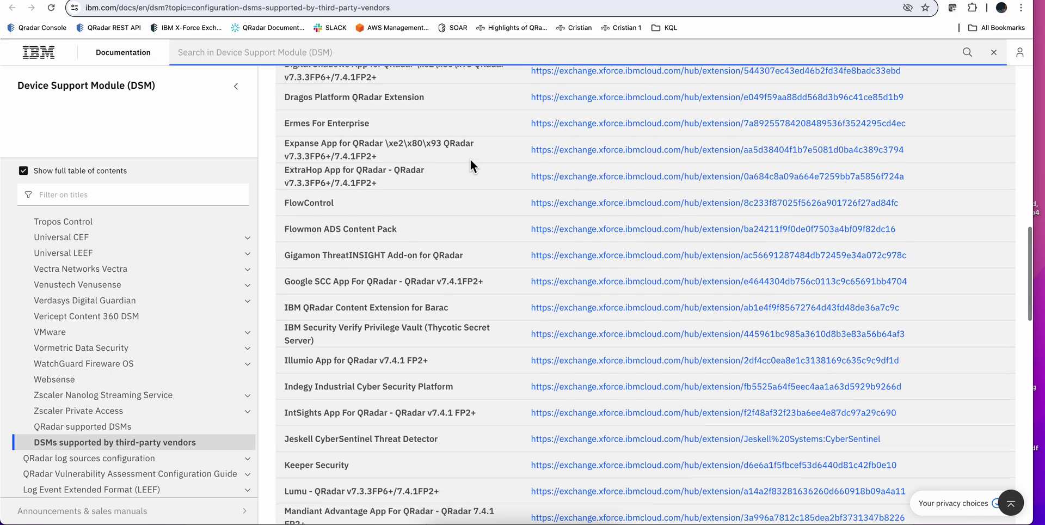
{"action": "scroll", "coordinate": [471, 159], "scroll_direction": "down", "scroll_amount": 3}
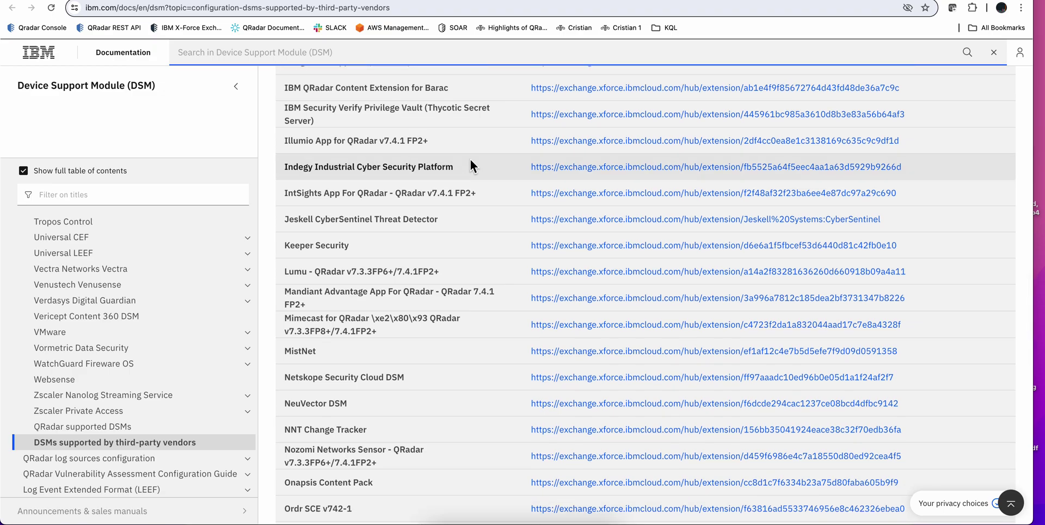
{"action": "scroll", "coordinate": [470, 159], "scroll_direction": "up", "scroll_amount": 3}
{"action": "scroll", "coordinate": [471, 159], "scroll_direction": "up", "scroll_amount": 15}
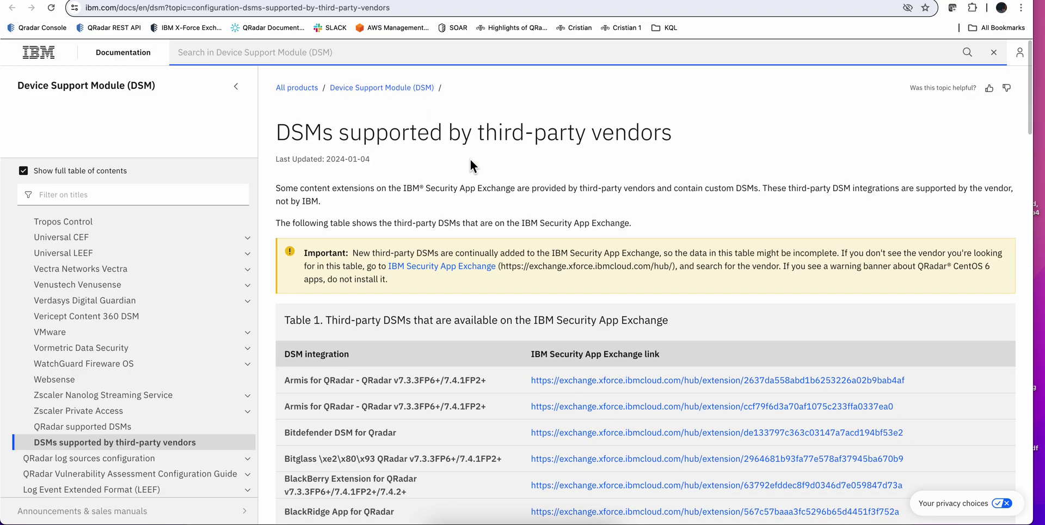
{"action": "left_click", "coordinate": [273, 0]}
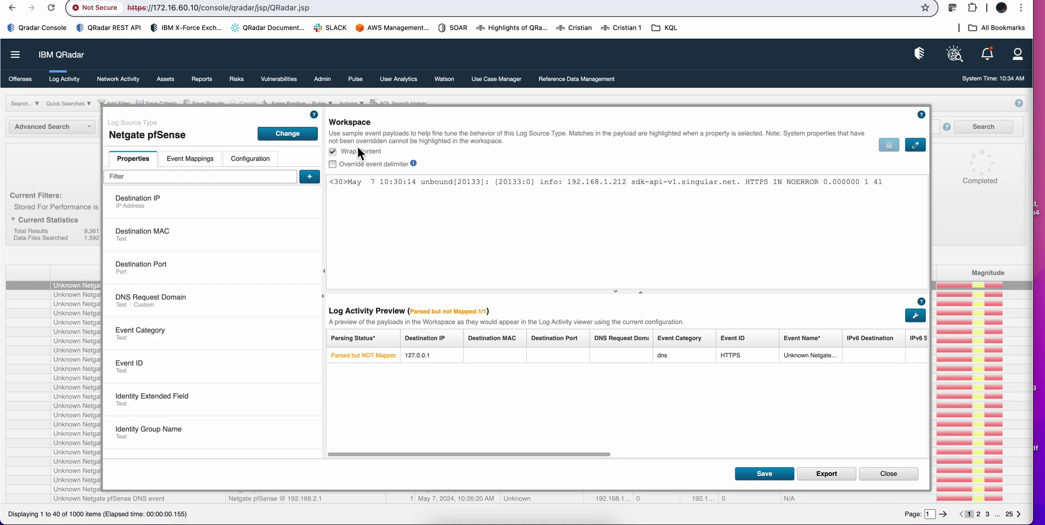
Step: Switch to the handwritten QID whiteboard notes, underline EVENT ID, EVENT CATEGORY, EVENT NAME and PARSED, and return to QRadar
{"action": "left_click", "coordinate": [543, 522]}
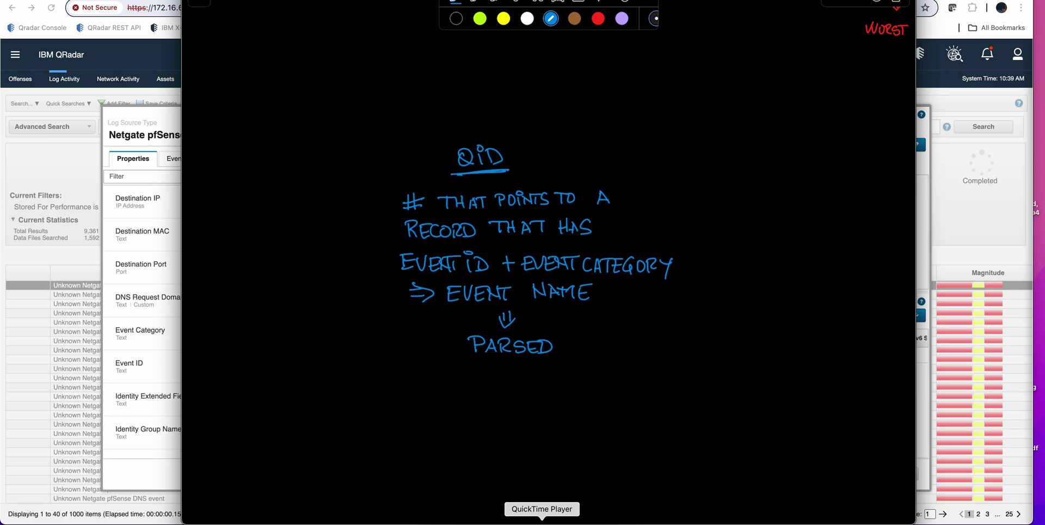
{"action": "left_click_drag", "start_coordinate": [400, 279], "coordinate": [661, 272]}
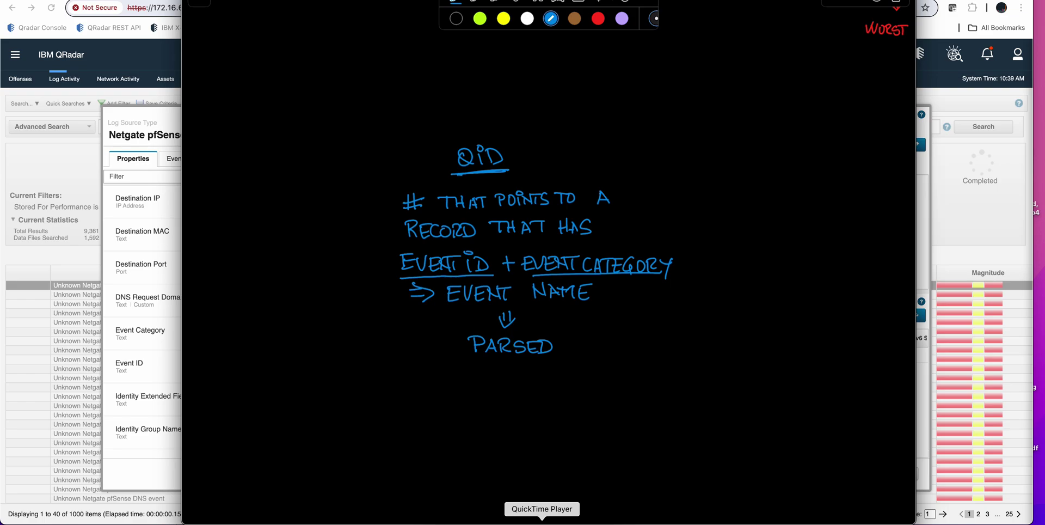
{"action": "left_click_drag", "start_coordinate": [456, 310], "coordinate": [599, 298]}
{"action": "left_click_drag", "start_coordinate": [477, 362], "coordinate": [557, 356]}
{"action": "left_click", "coordinate": [149, 459]}
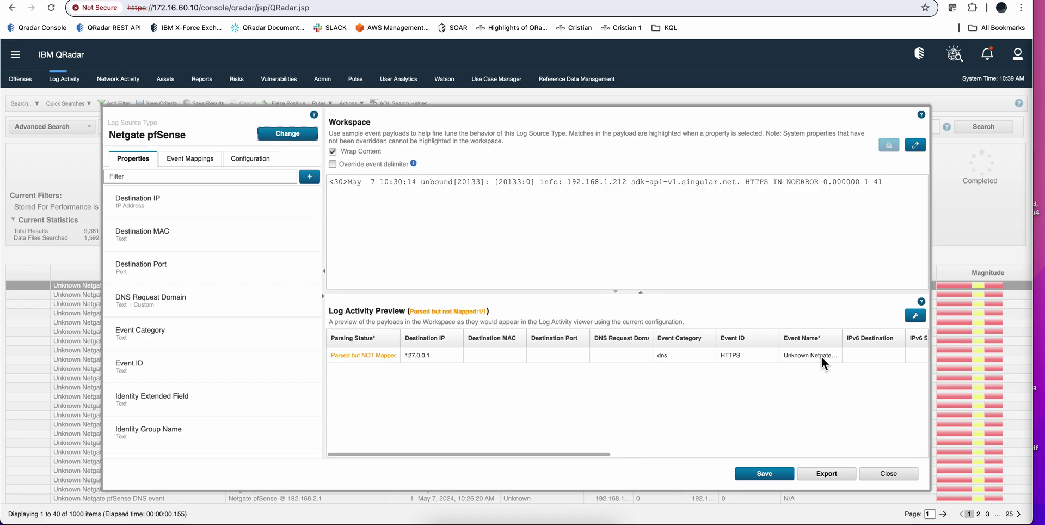
Step: Close the DSM Editor and clear the Low Level Category is Unknown filter from the event search
{"action": "left_click", "coordinate": [896, 475]}
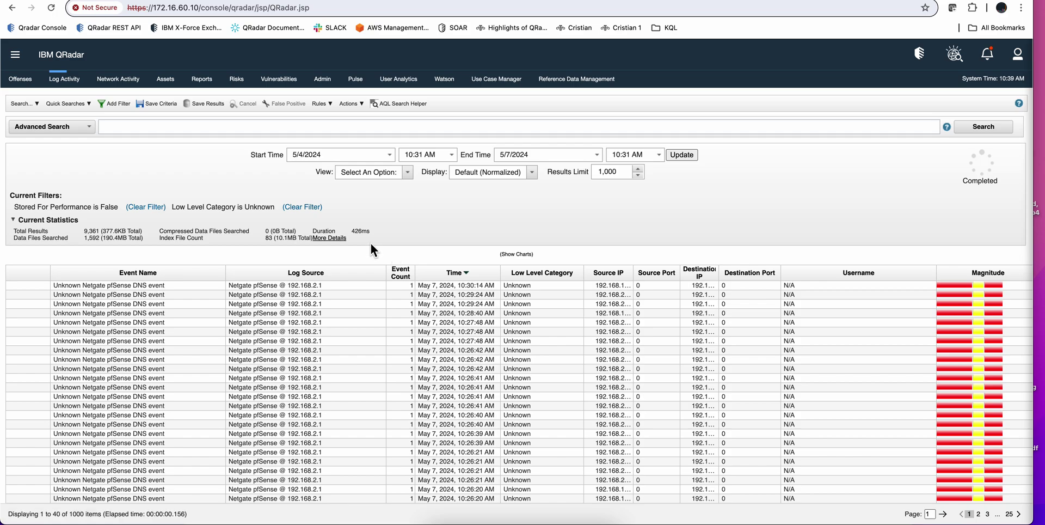
{"action": "left_click", "coordinate": [299, 207]}
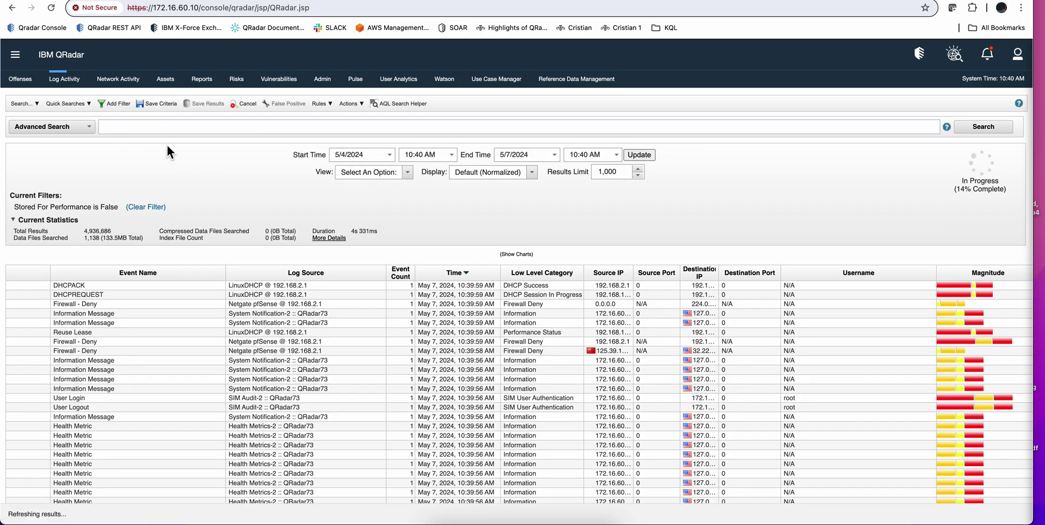
Step: Add a Category [Indexed] Equals filter with high level category Unknown and low level category Stored, aborting the search in progress
{"action": "left_click", "coordinate": [121, 105]}
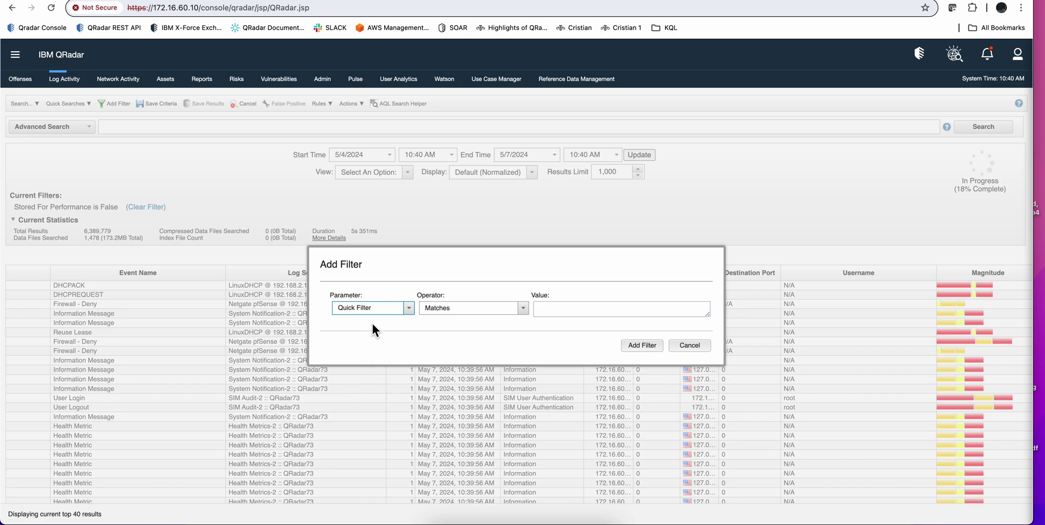
{"action": "left_click_drag", "start_coordinate": [377, 307], "coordinate": [307, 310]}
{"action": "type", "text": "cat"}
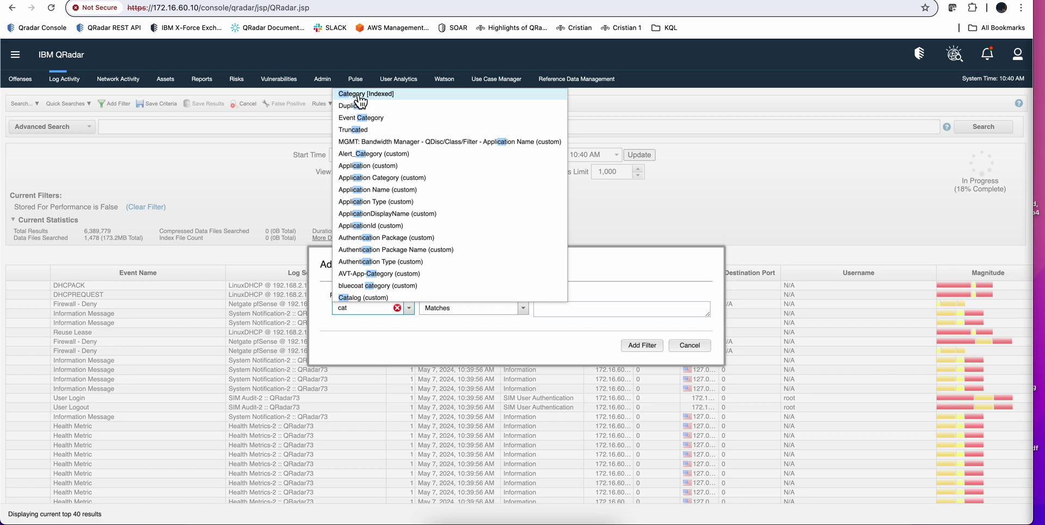
{"action": "left_click", "coordinate": [359, 95]}
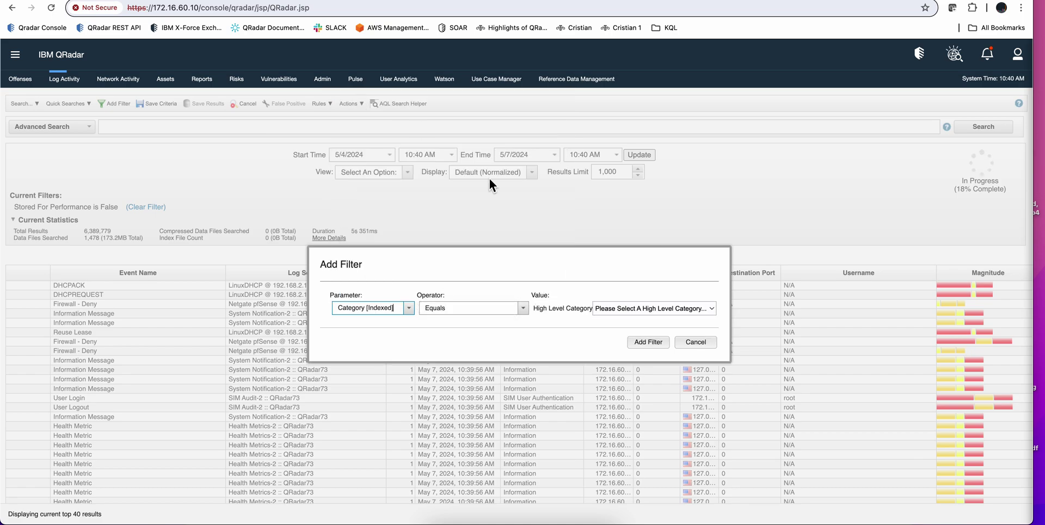
{"action": "left_click", "coordinate": [705, 312]}
{"action": "key", "text": "u"}
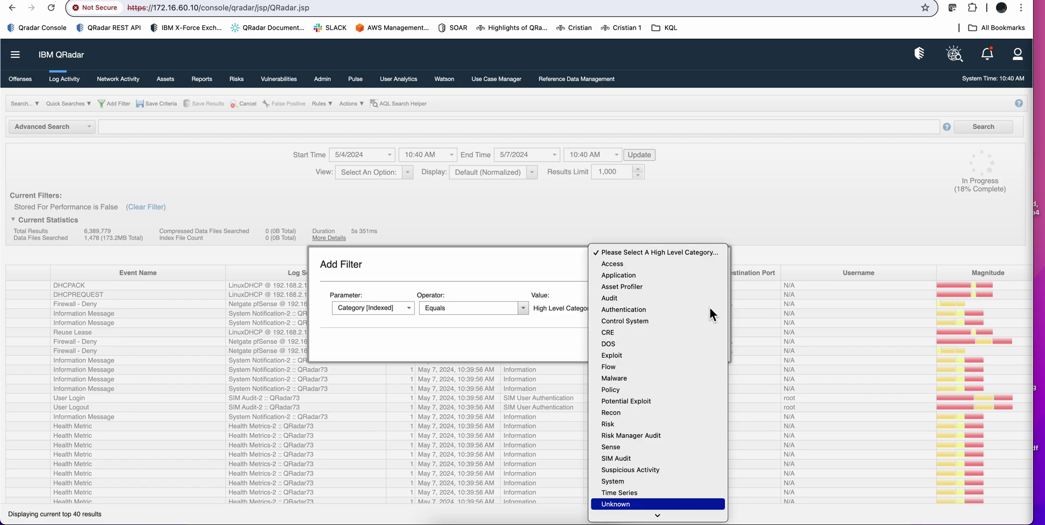
{"action": "left_click", "coordinate": [703, 504]}
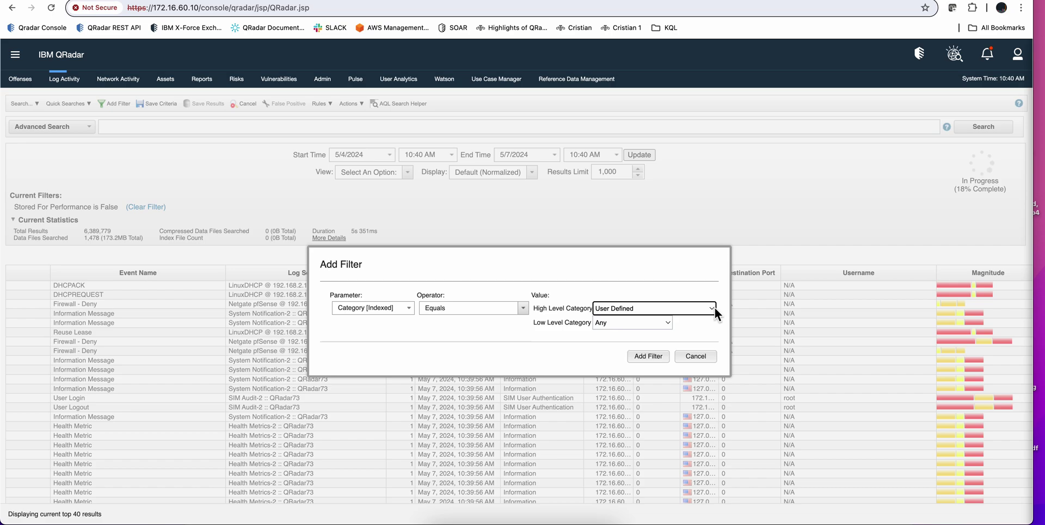
{"action": "left_click", "coordinate": [713, 308]}
{"action": "left_click", "coordinate": [702, 298]}
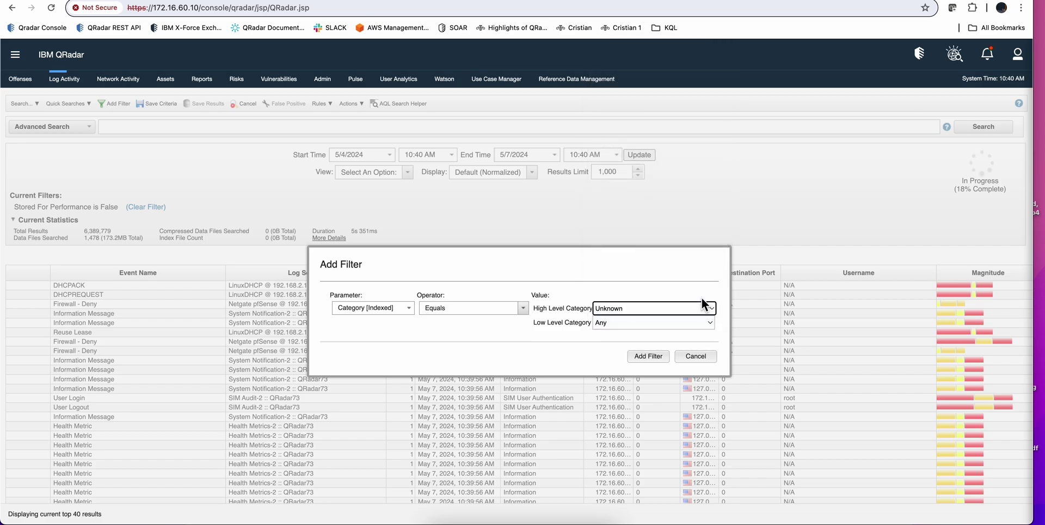
{"action": "left_click", "coordinate": [638, 323]}
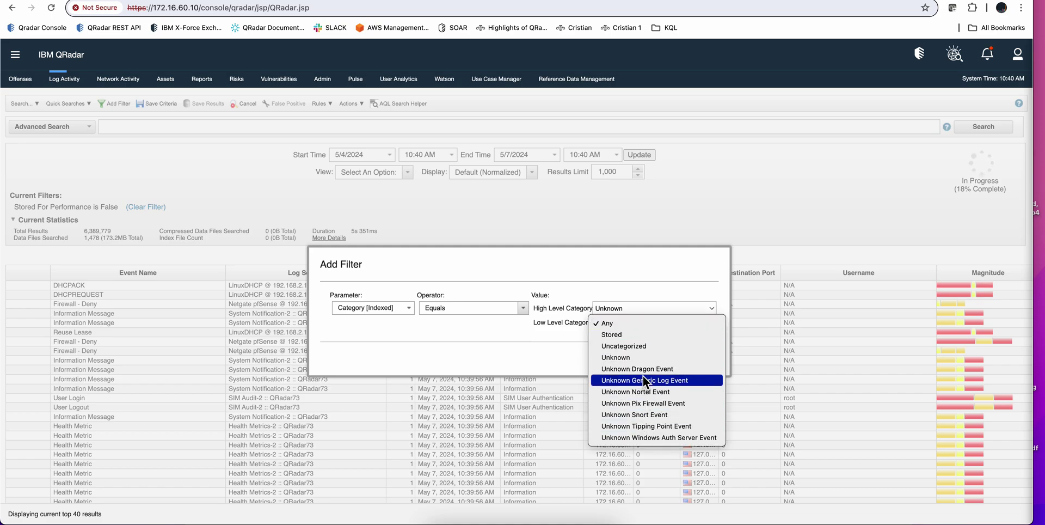
{"action": "left_click", "coordinate": [640, 332]}
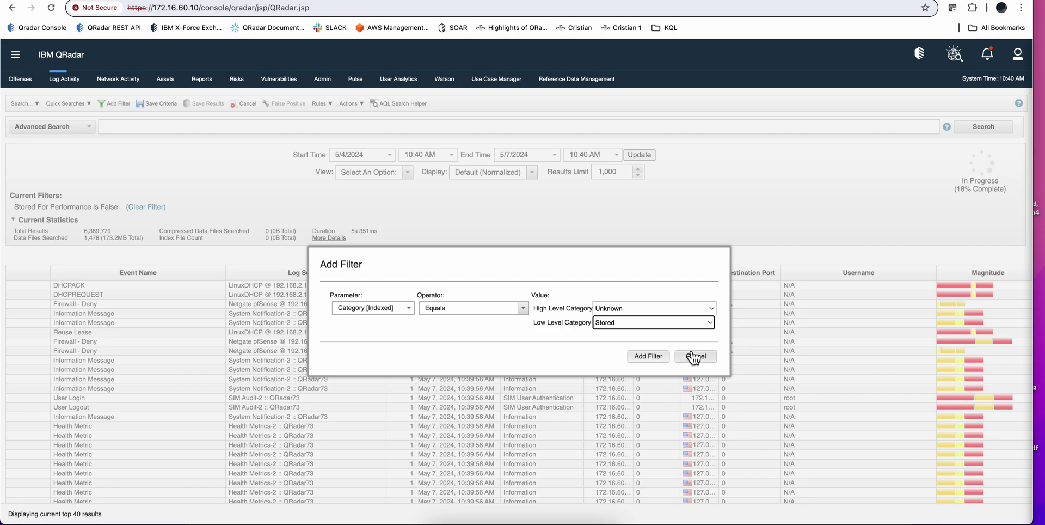
{"action": "left_click", "coordinate": [648, 356]}
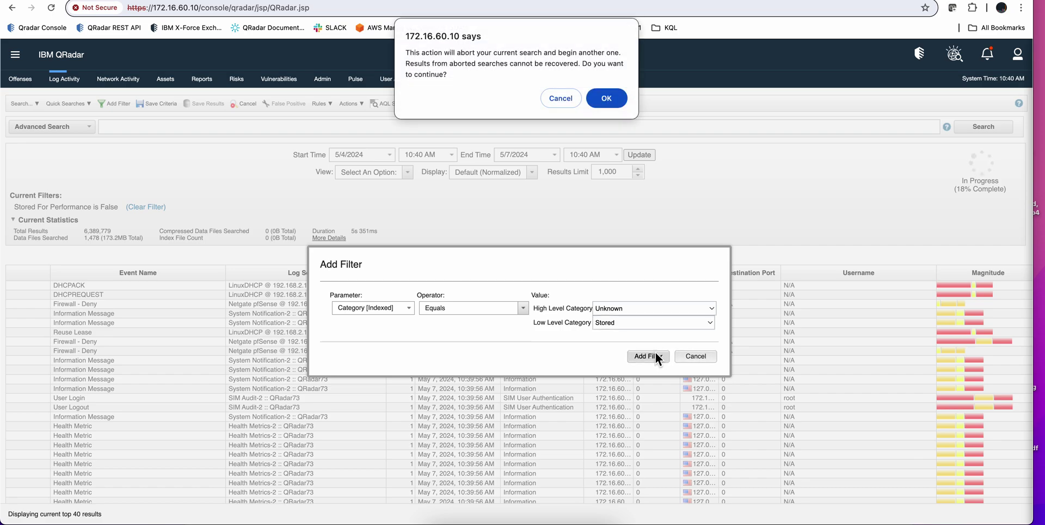
{"action": "left_click", "coordinate": [616, 101]}
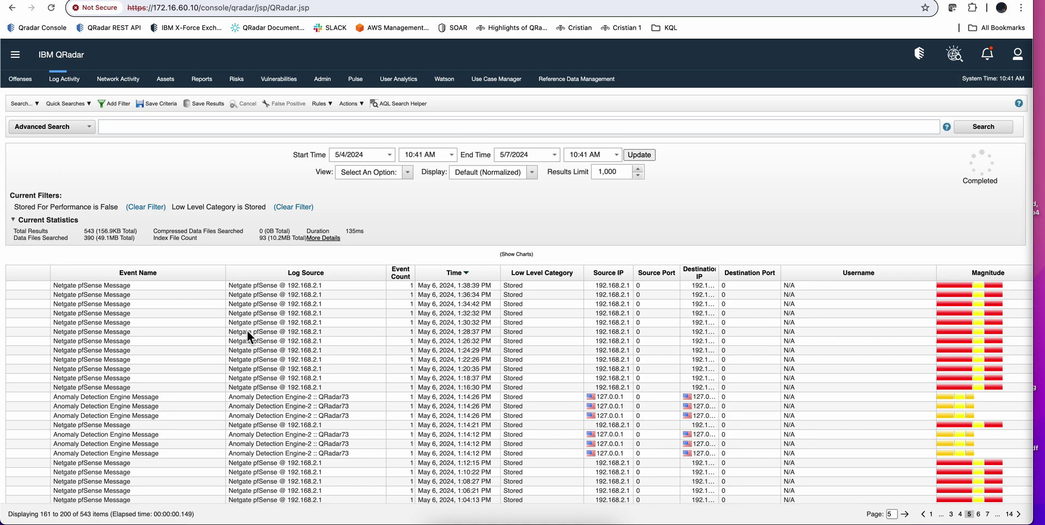
Step: Inspect the stored Netgate pfSense Message event of 1:30:32 PM in the DSM Editor, close it and open another stored event's details
{"action": "left_click", "coordinate": [253, 322]}
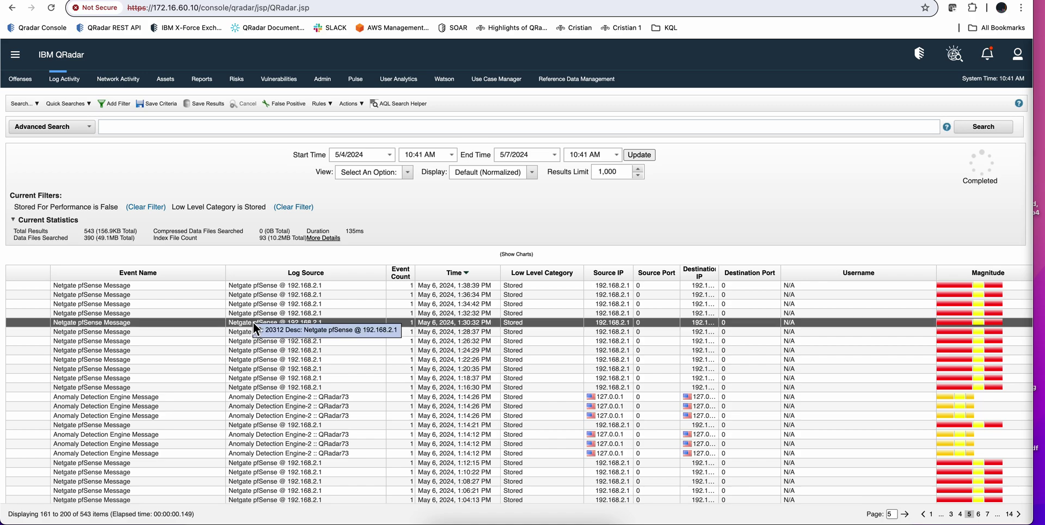
{"action": "right_click", "coordinate": [334, 322]}
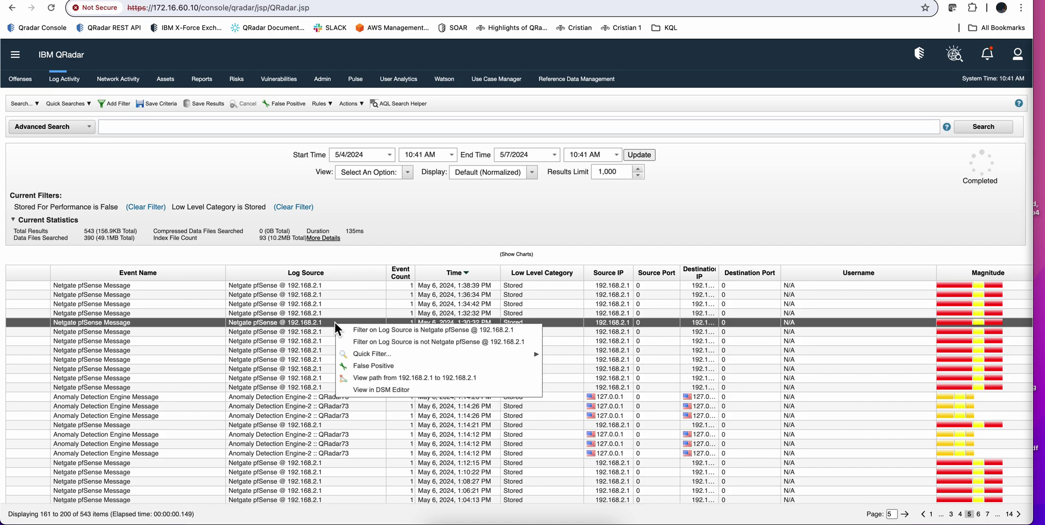
{"action": "left_click", "coordinate": [383, 389]}
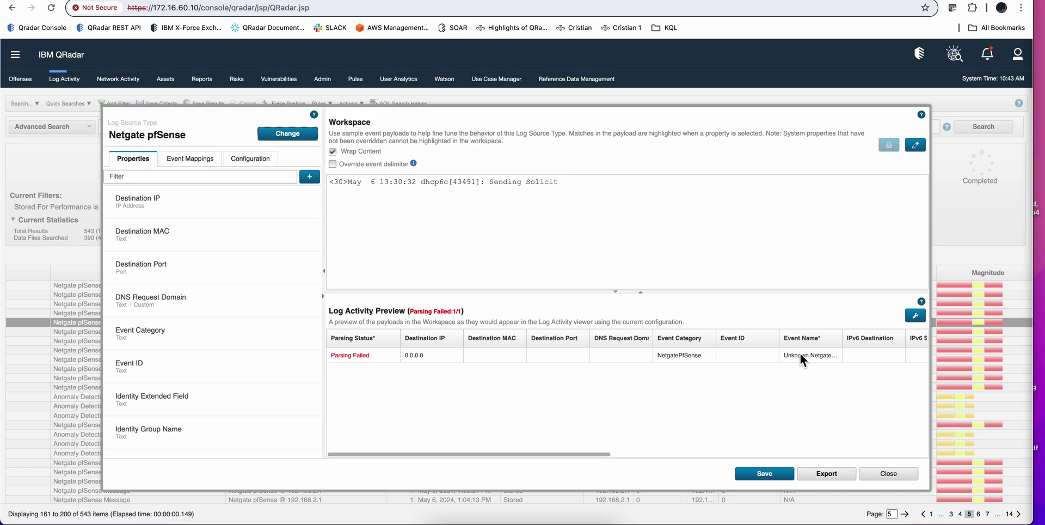
{"action": "left_click", "coordinate": [888, 474]}
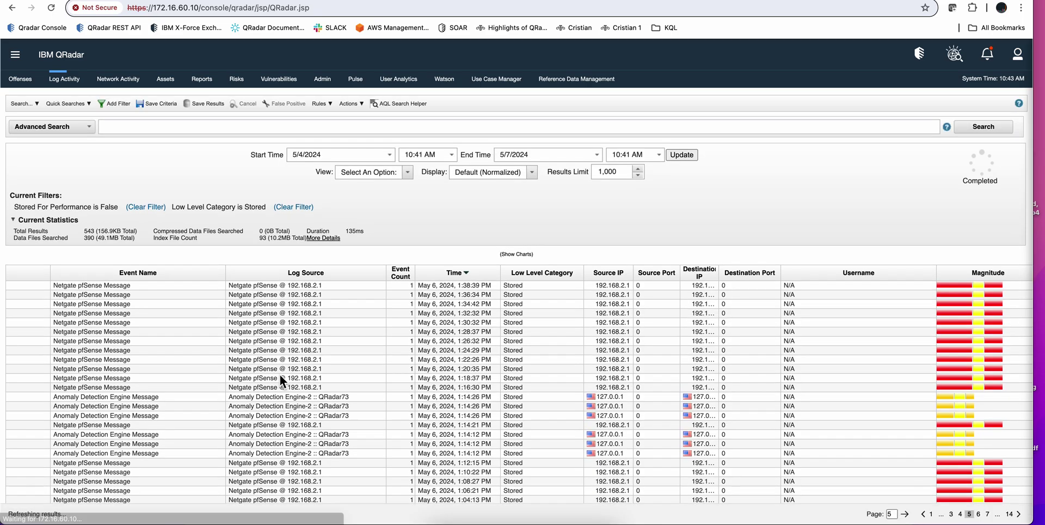
{"action": "double_click", "coordinate": [259, 314]}
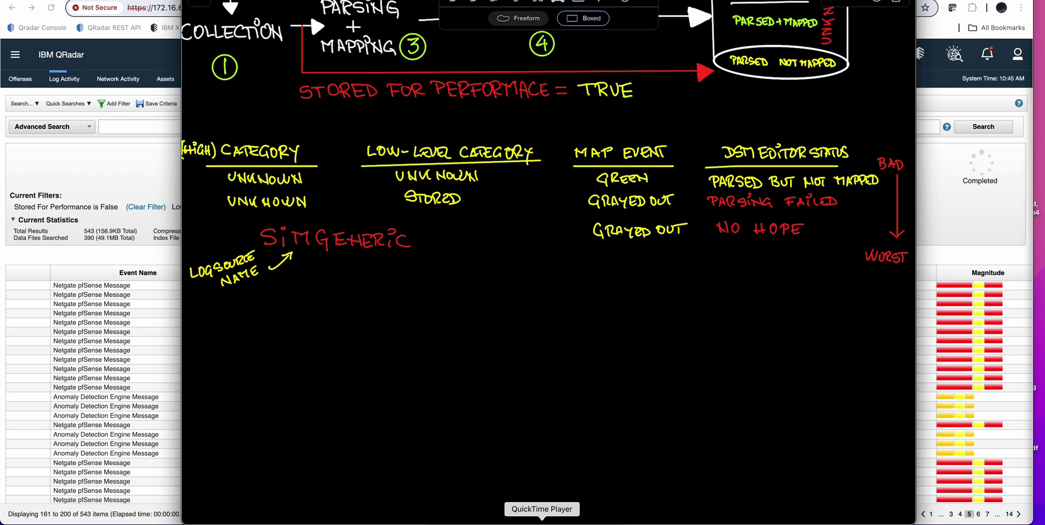
{"action": "left_click", "coordinate": [129, 380]}
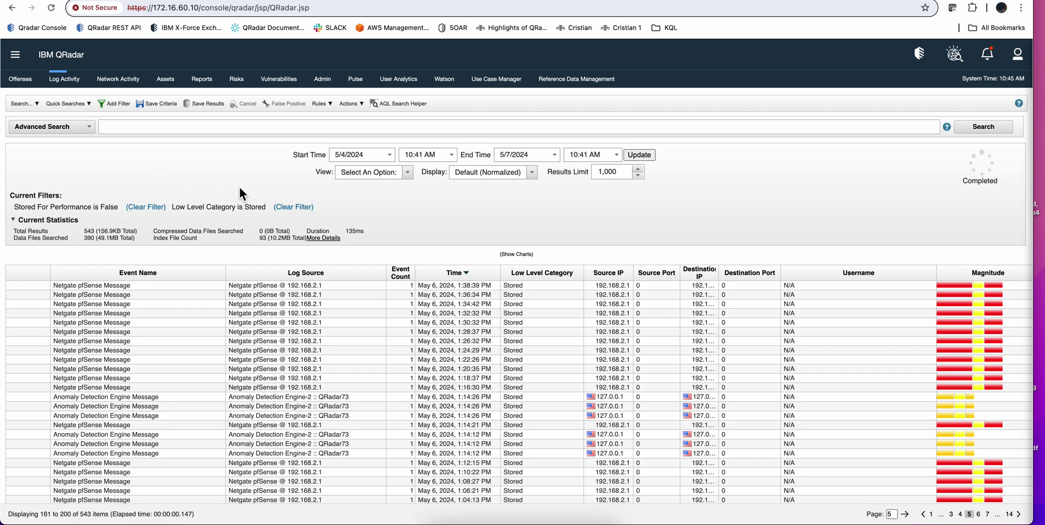
Step: Replace the Low Level Category is Stored filter with Log Source [Indexed] Equals SIM Generic Log DSM-7 :: QRadar73, aborting the search in progress
{"action": "left_click", "coordinate": [296, 208]}
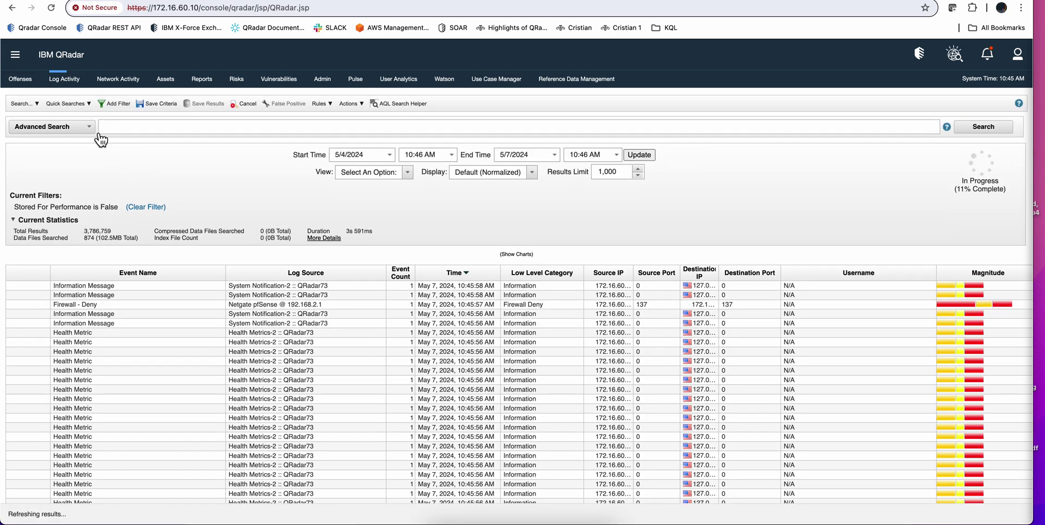
{"action": "left_click", "coordinate": [113, 103]}
{"action": "left_click_drag", "start_coordinate": [387, 308], "coordinate": [311, 298]}
{"action": "type", "text": "log"}
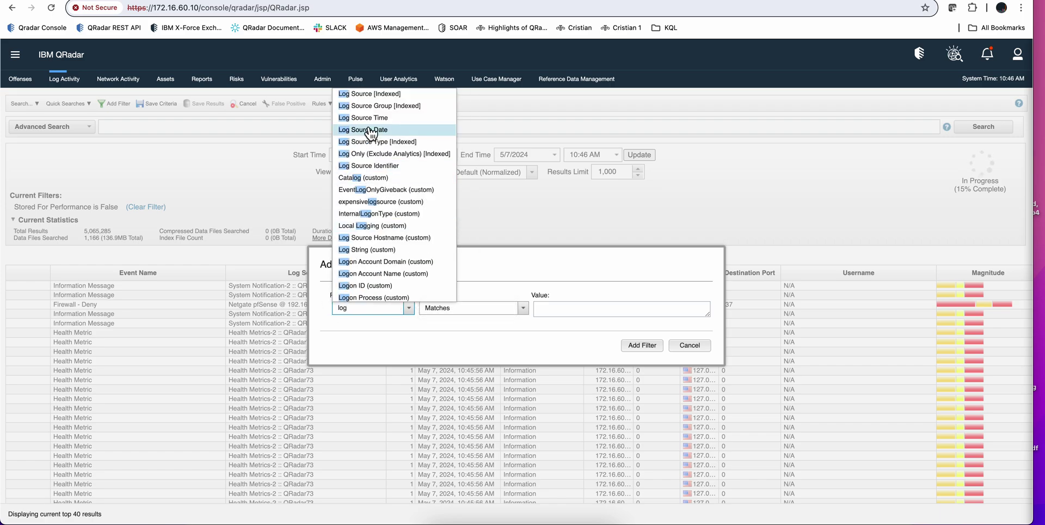
{"action": "left_click", "coordinate": [372, 95]}
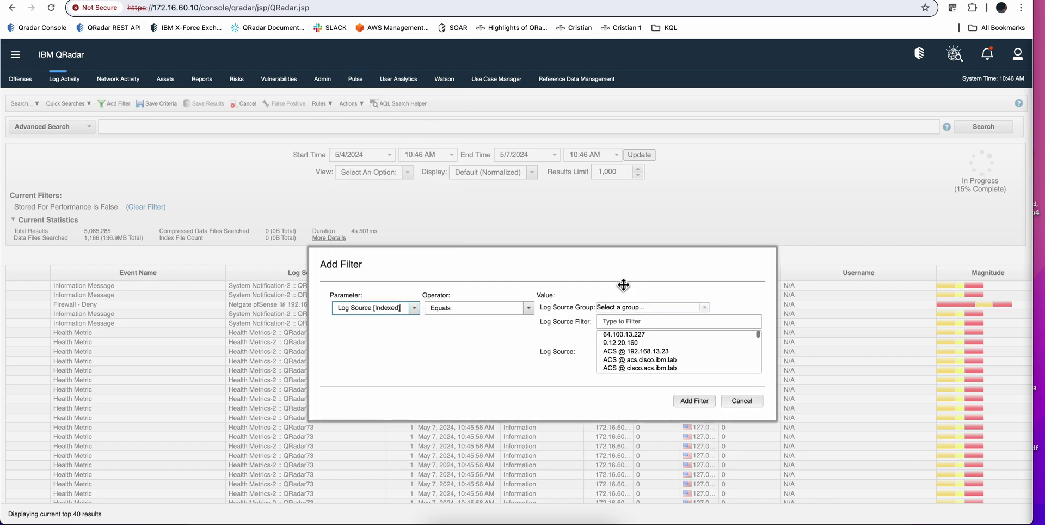
{"action": "left_click", "coordinate": [626, 319]}
{"action": "type", "text": "gene"}
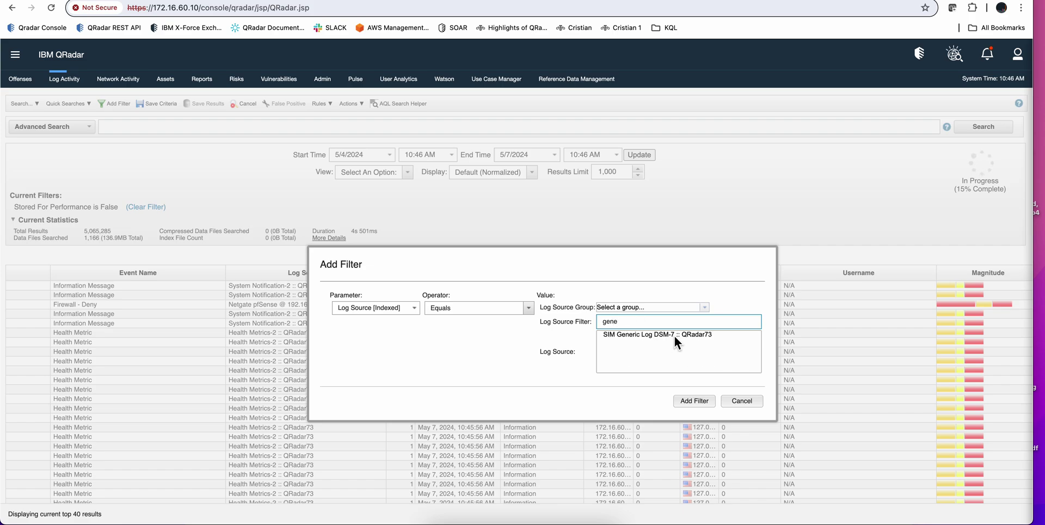
{"action": "left_click", "coordinate": [675, 334]}
{"action": "left_click", "coordinate": [694, 400]}
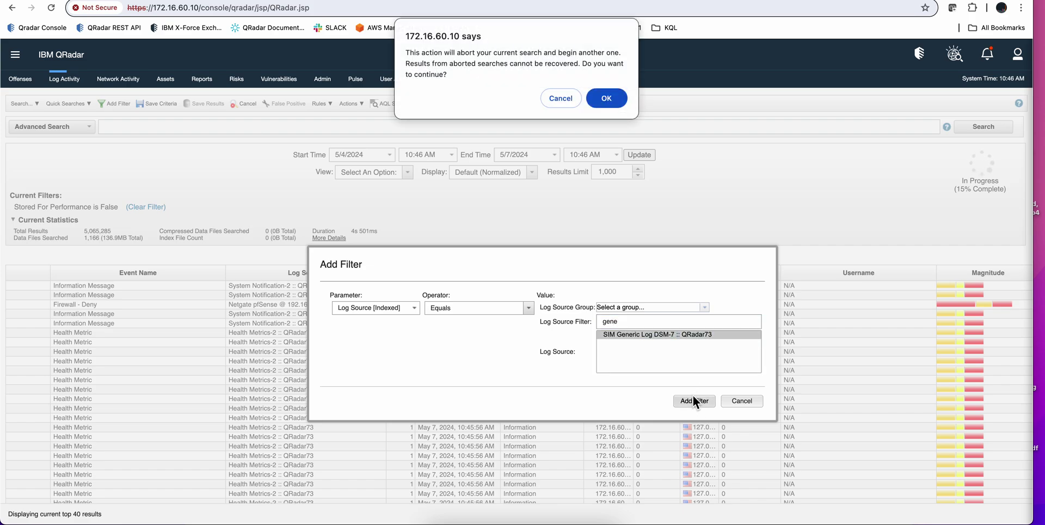
{"action": "left_click", "coordinate": [608, 100]}
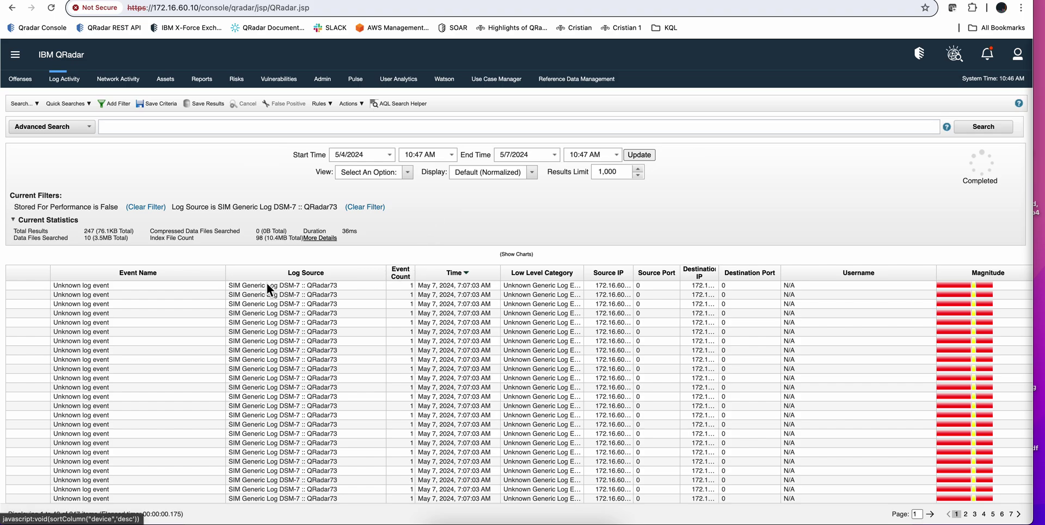
Step: Inspect the details of the first Unknown log event from SIM Generic Log DSM-7 and return to the event list
{"action": "left_click", "coordinate": [246, 285]}
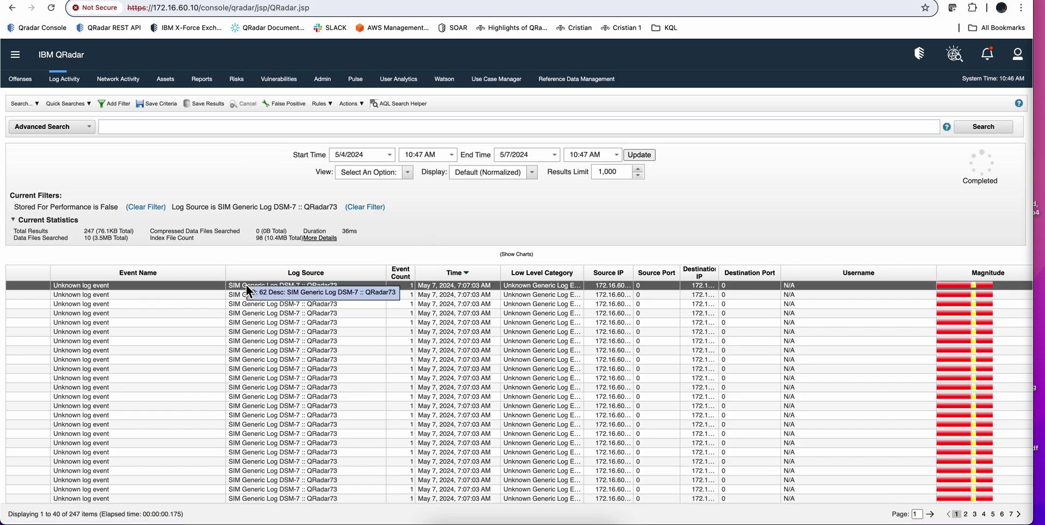
{"action": "double_click", "coordinate": [246, 285]}
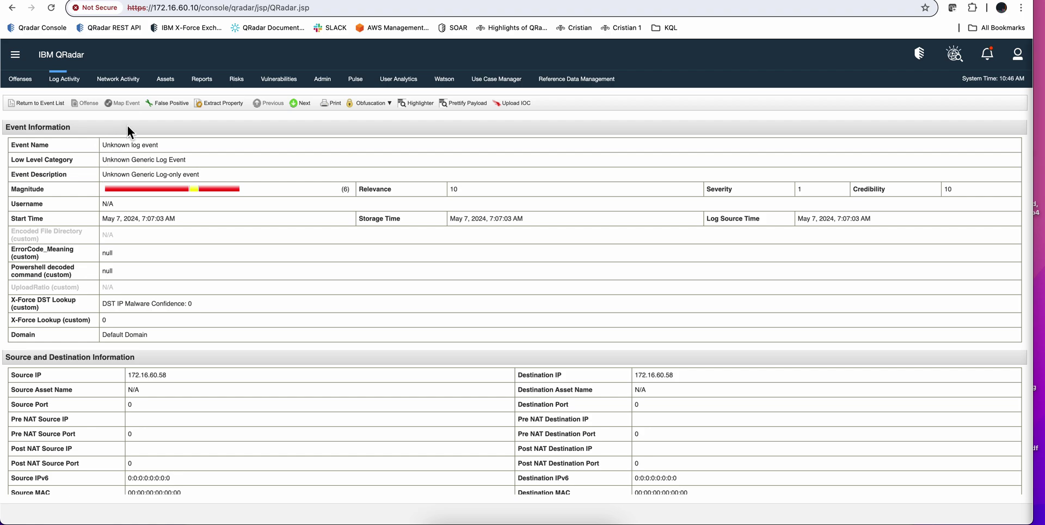
{"action": "left_click", "coordinate": [45, 105]}
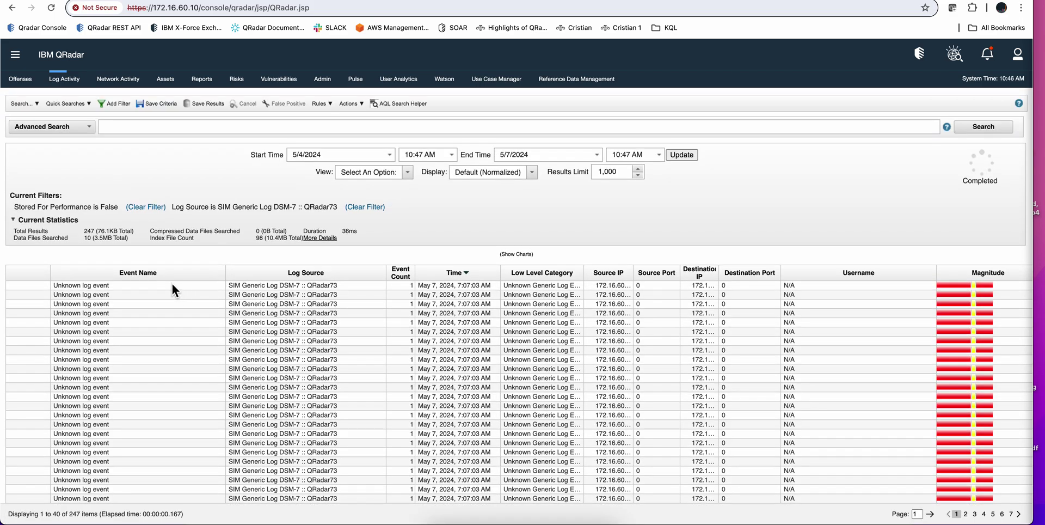
Step: View the first Unknown log event in the DSM Editor, cancel the log source type selection and close the editor
{"action": "right_click", "coordinate": [172, 283]}
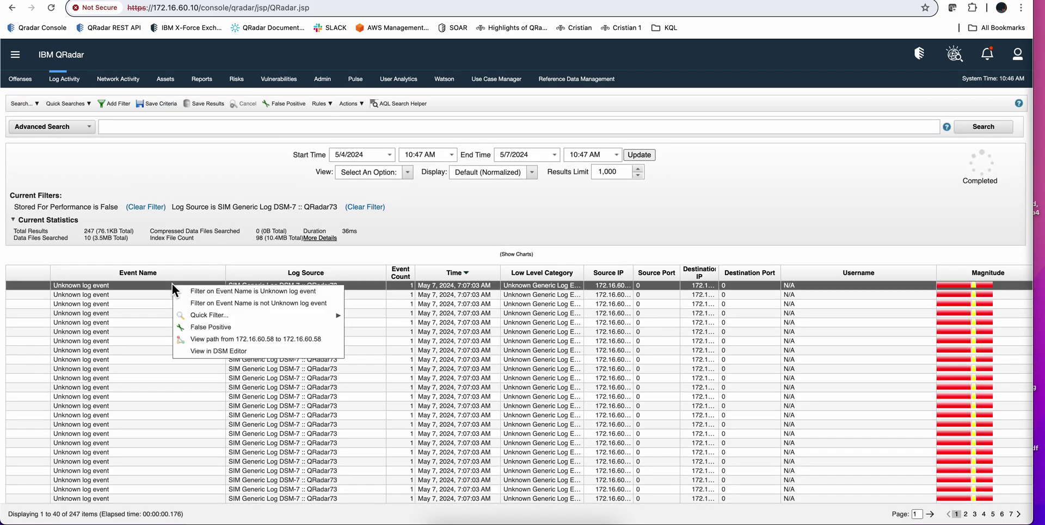
{"action": "left_click", "coordinate": [212, 349]}
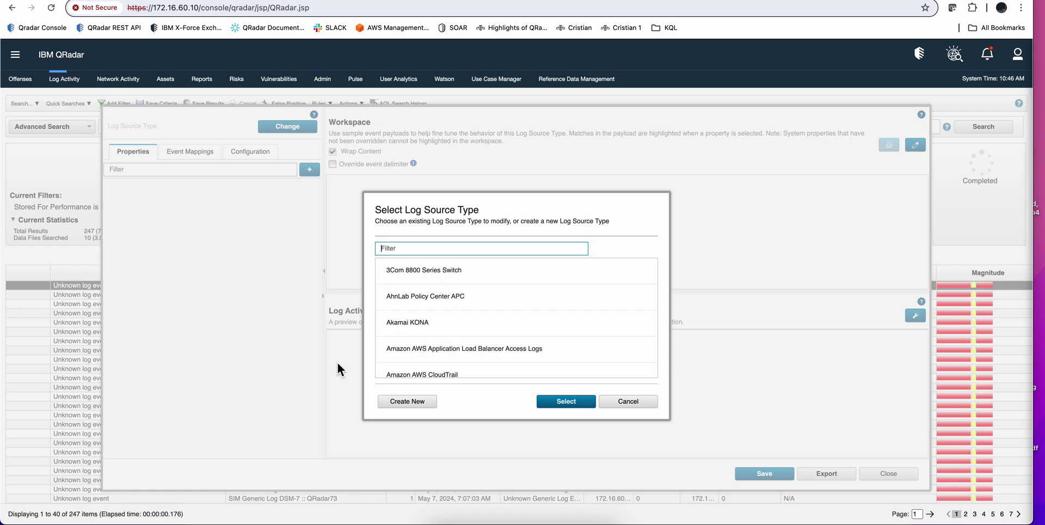
{"action": "left_click", "coordinate": [627, 401]}
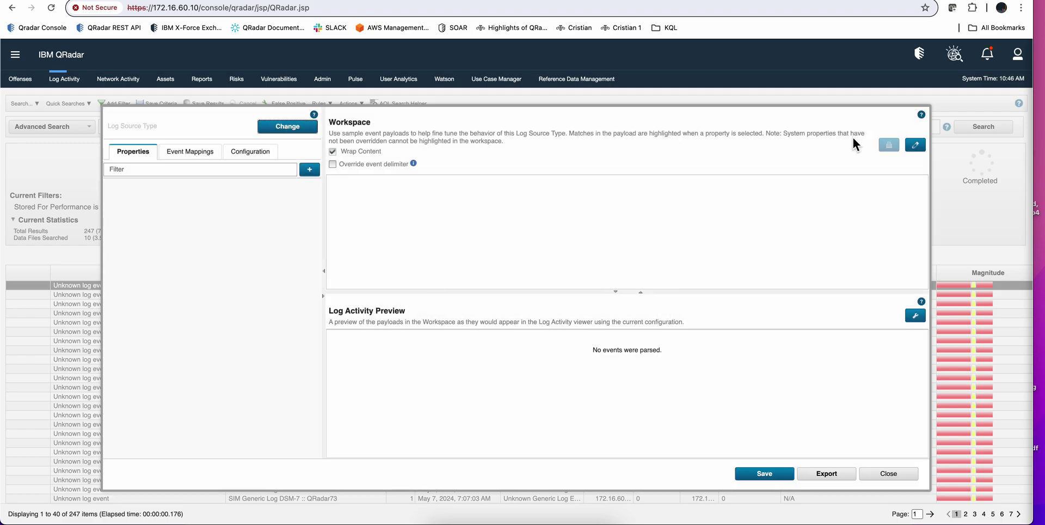
{"action": "left_click", "coordinate": [887, 474]}
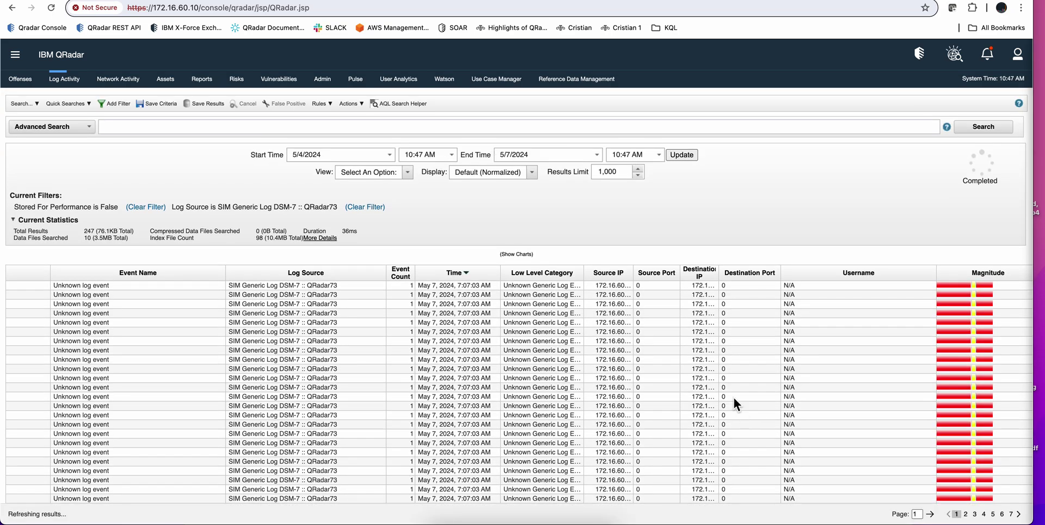
Step: Open another Unknown log event's details and examine its payload information
{"action": "left_click", "coordinate": [697, 383]}
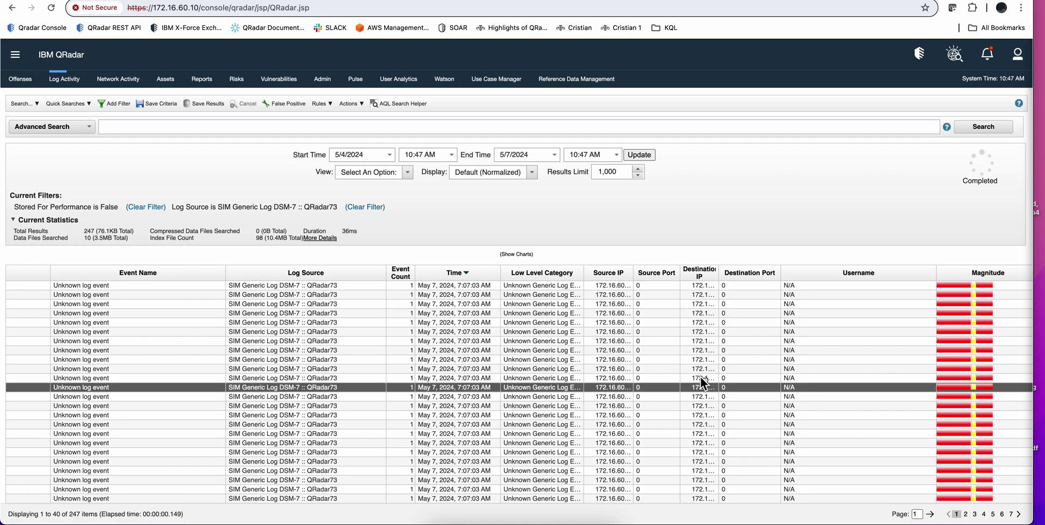
{"action": "double_click", "coordinate": [500, 338]}
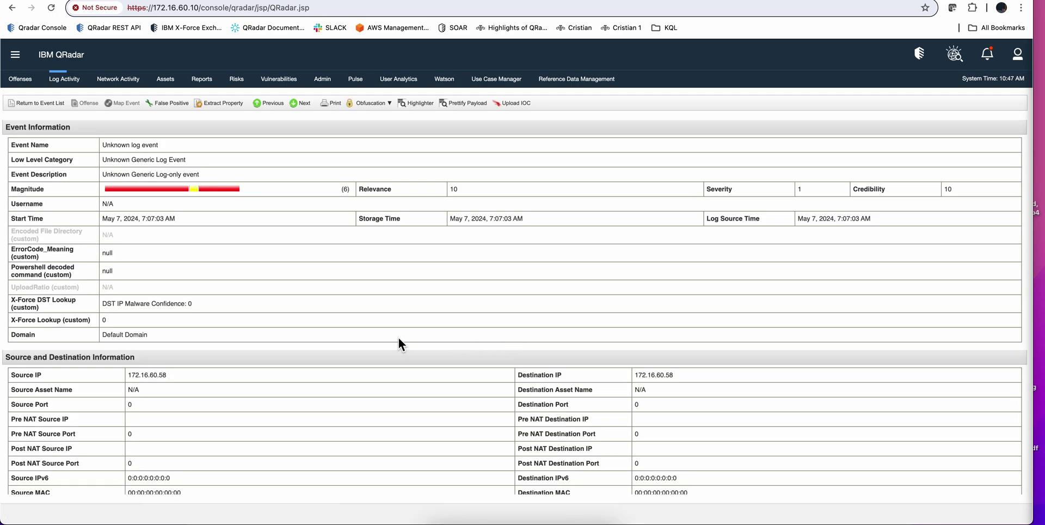
{"action": "scroll", "coordinate": [399, 338], "scroll_direction": "down", "scroll_amount": 5}
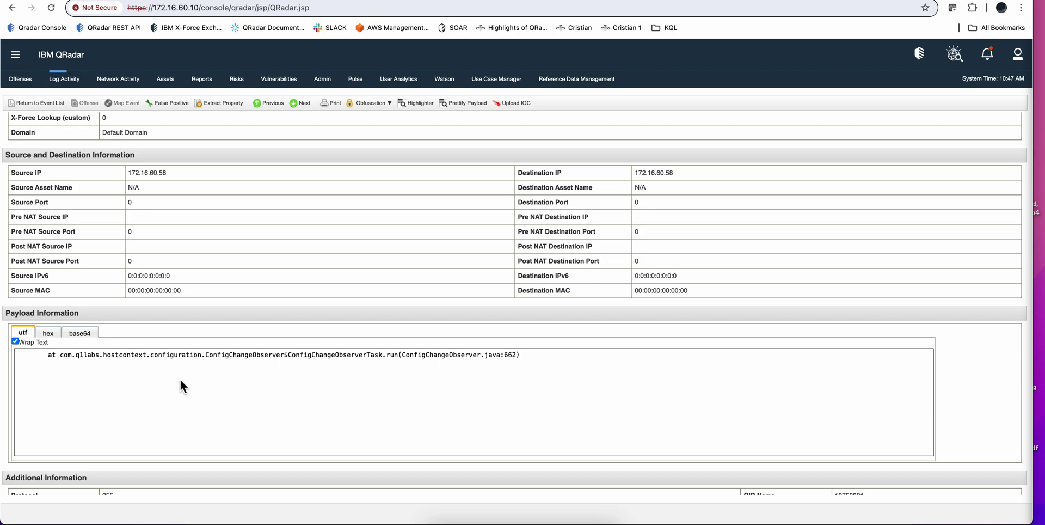
{"action": "left_click", "coordinate": [542, 521]}
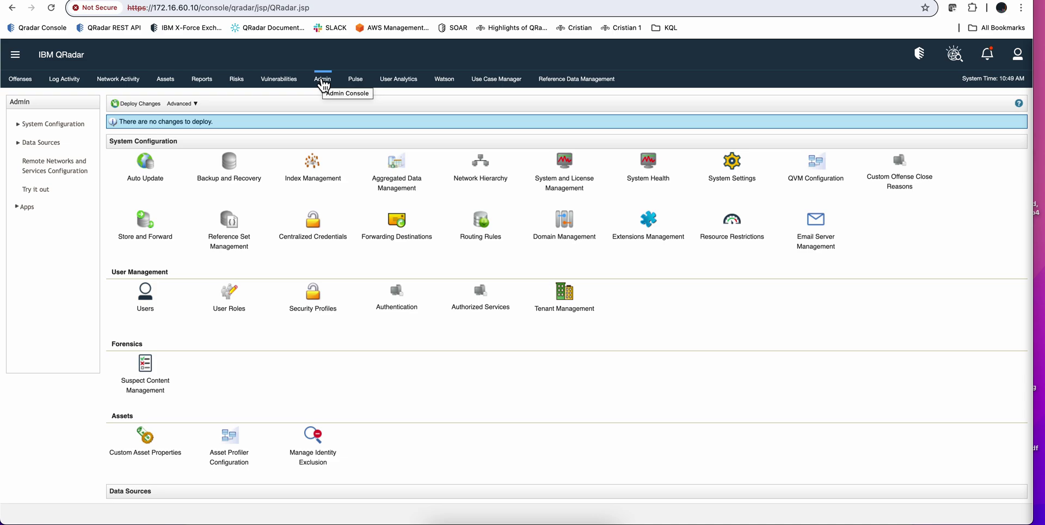
Step: Open Log Source Parsing Ordering from the Admin data sources and filter the log source hosts by 192.168.2.1
{"action": "scroll", "coordinate": [484, 374], "scroll_direction": "down", "scroll_amount": 2}
{"action": "scroll", "coordinate": [482, 366], "scroll_direction": "down", "scroll_amount": 2}
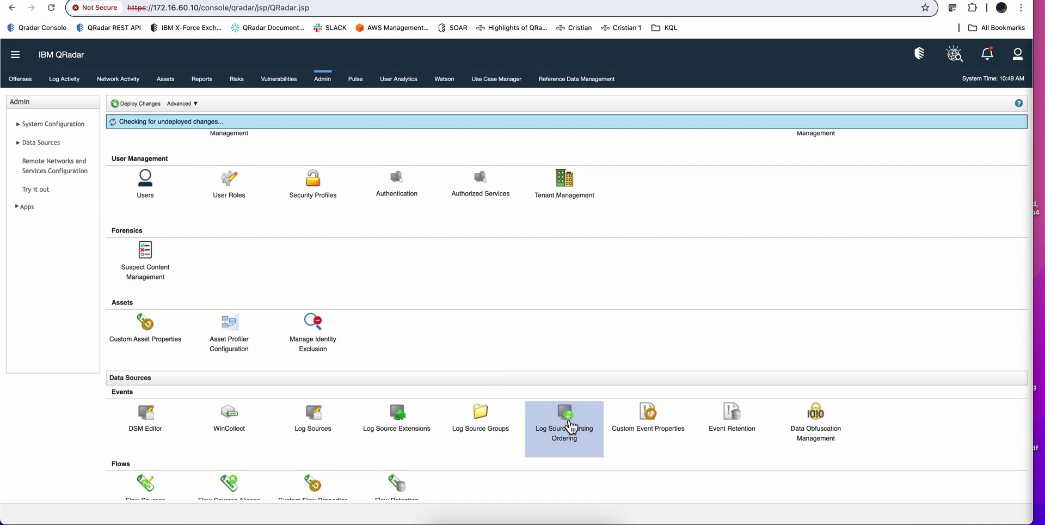
{"action": "left_click", "coordinate": [569, 425]}
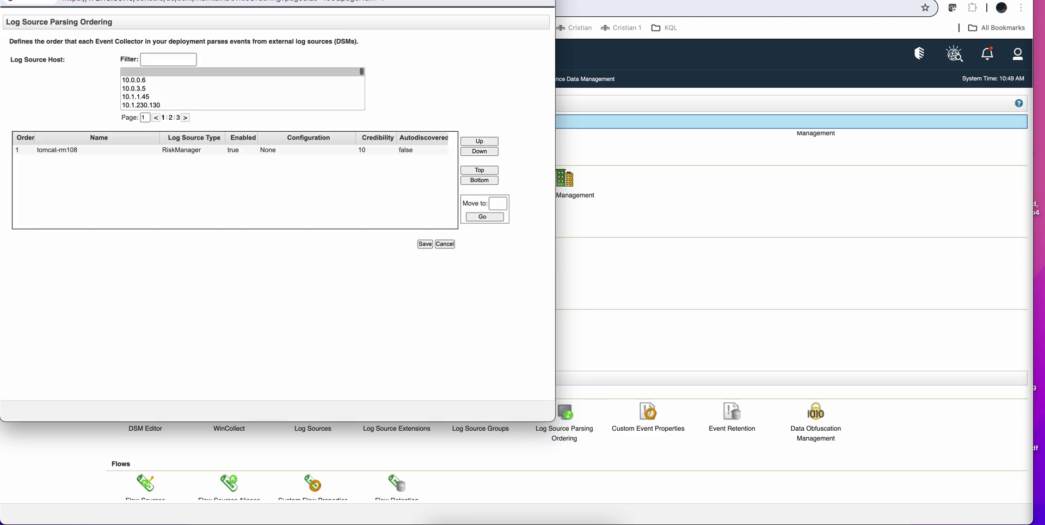
{"action": "left_click", "coordinate": [210, 134]}
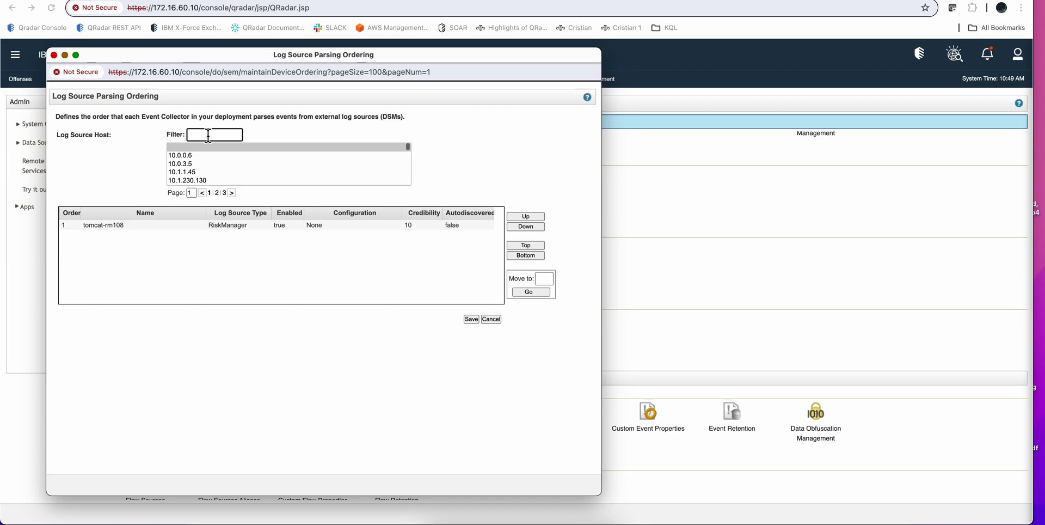
{"action": "type", "text": "192.168.2.1"}
{"action": "key", "text": "Return"}
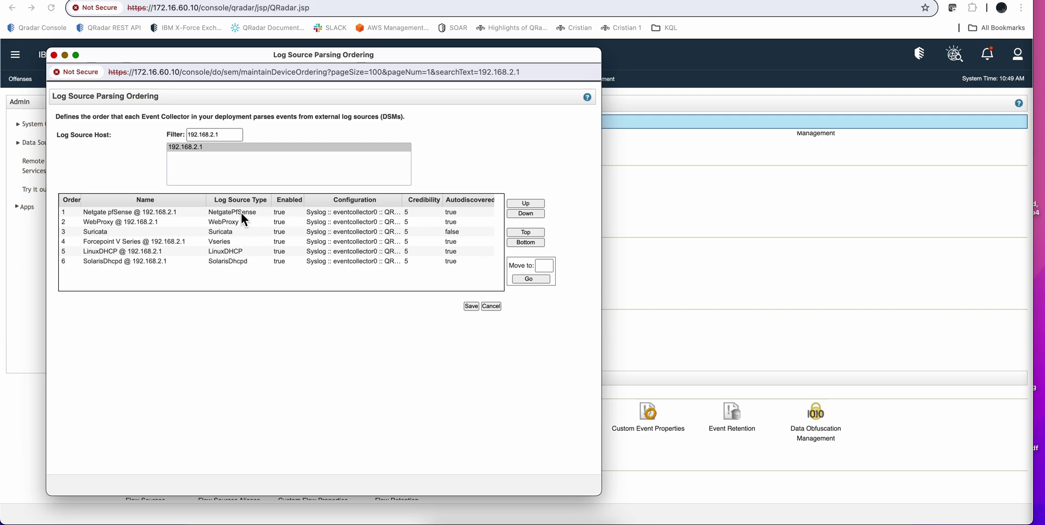
Step: Move the WebProxy, Suricata and Forcepoint V Series log sources in turn to the end of the 192.168.2.1 parsing order
{"action": "left_click", "coordinate": [111, 225]}
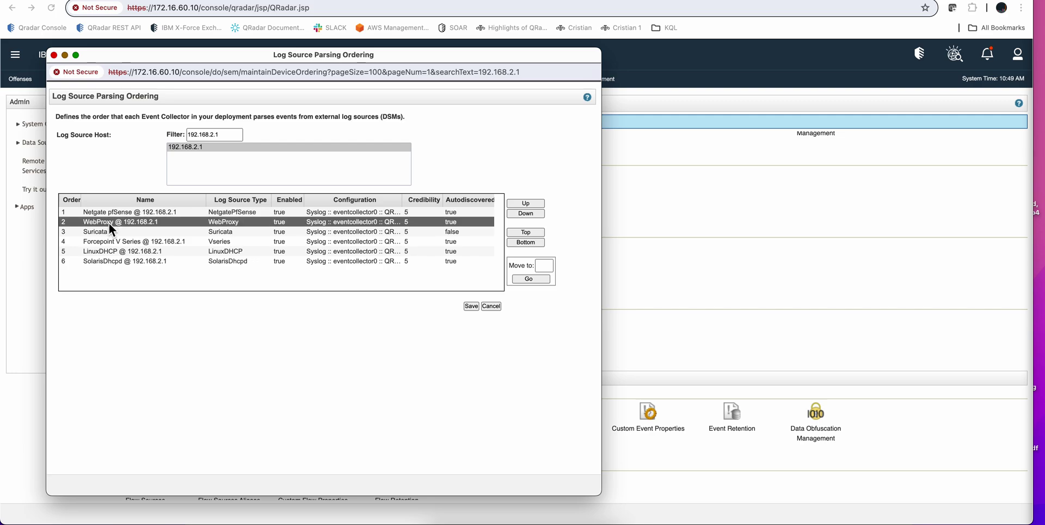
{"action": "left_click", "coordinate": [528, 242]}
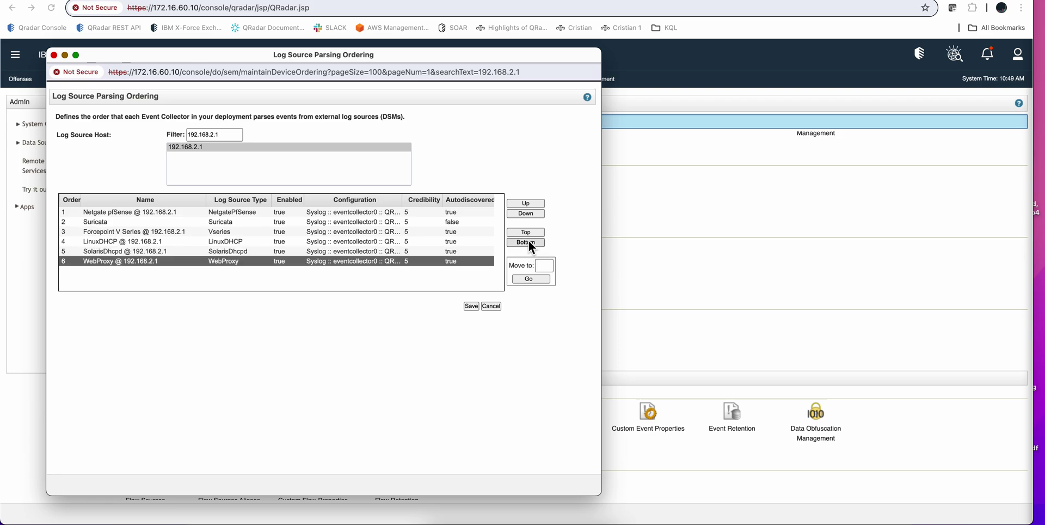
{"action": "left_click", "coordinate": [113, 219]}
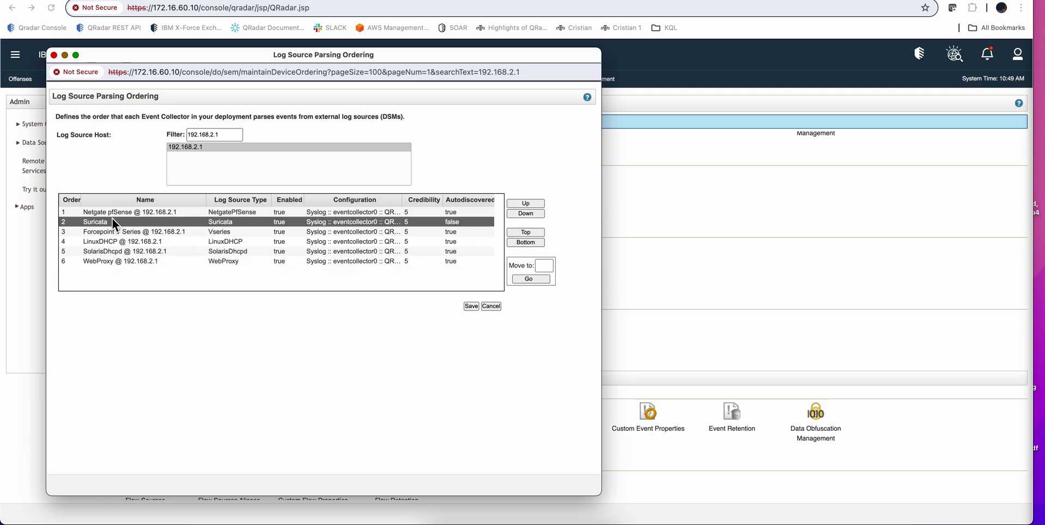
{"action": "left_click", "coordinate": [526, 242]}
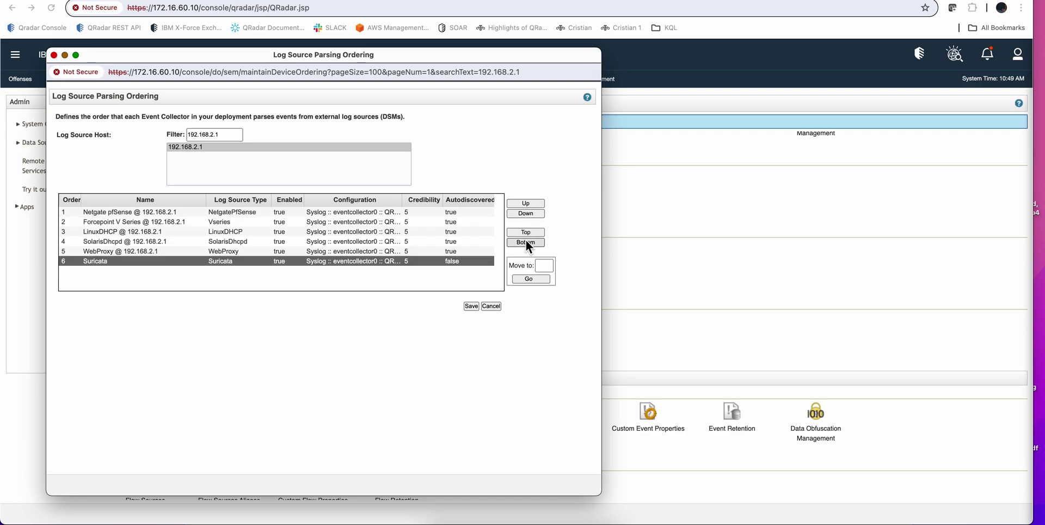
{"action": "left_click", "coordinate": [165, 221]}
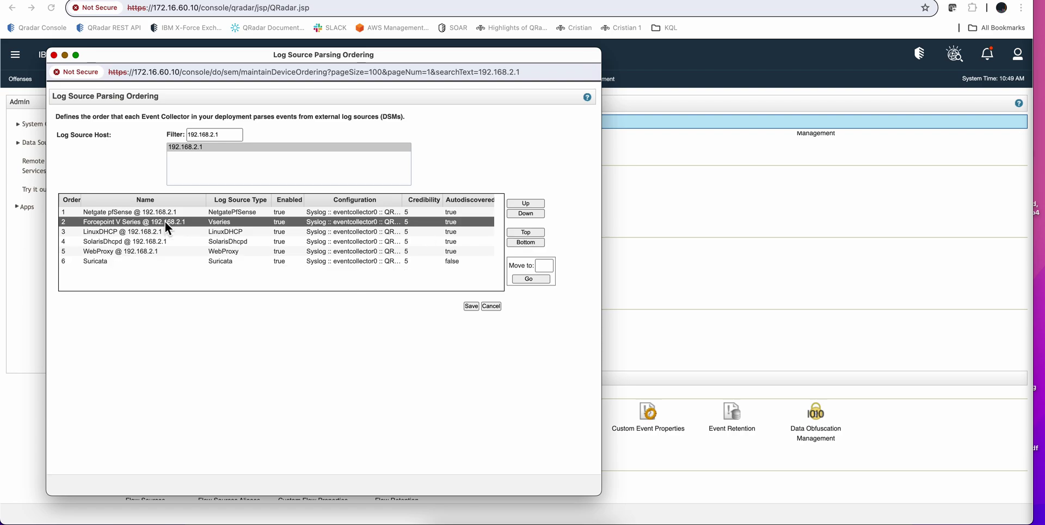
{"action": "left_click", "coordinate": [526, 243]}
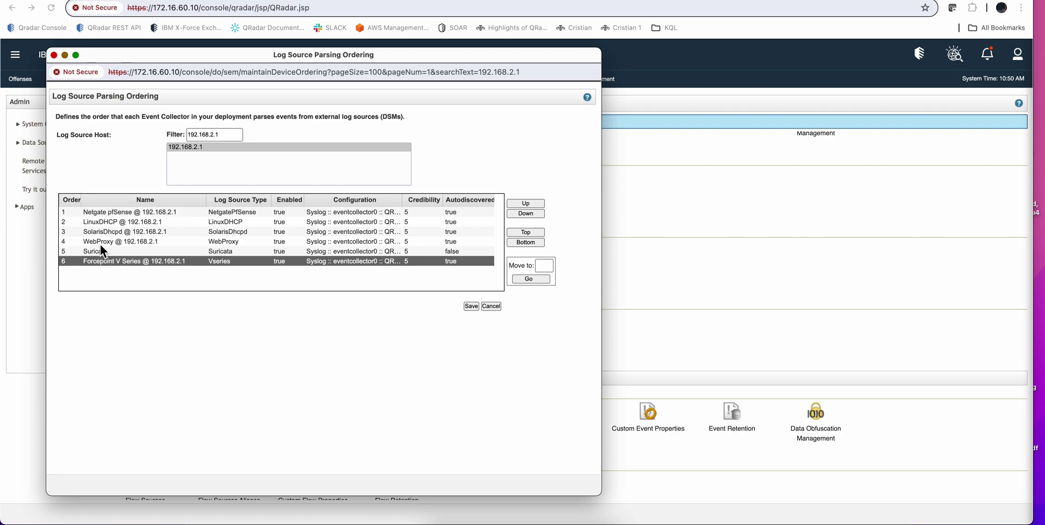
Step: Point out the Netgate pfSense and LinuxDHCP entries in the parsing order and discard the reordering without saving
{"action": "left_click", "coordinate": [109, 212]}
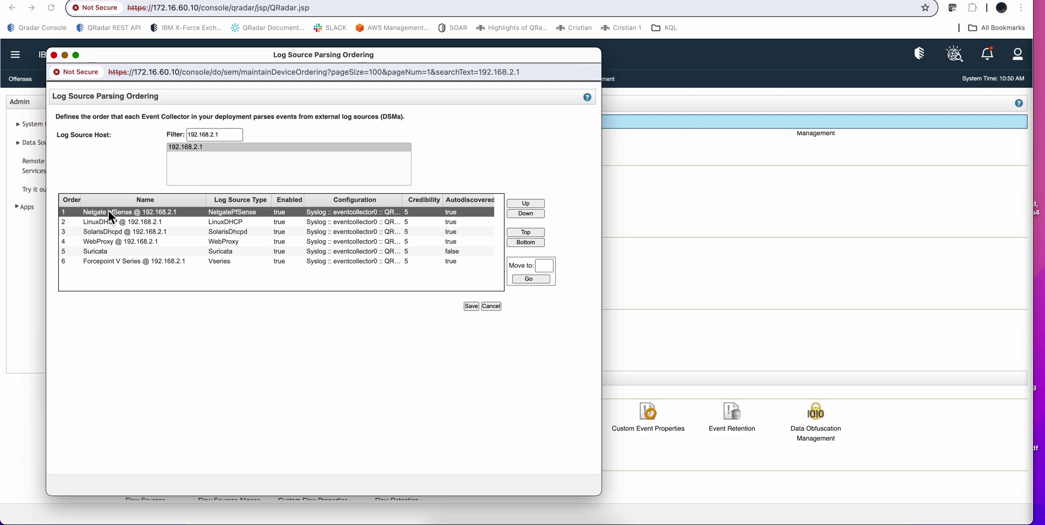
{"action": "left_click", "coordinate": [109, 223]}
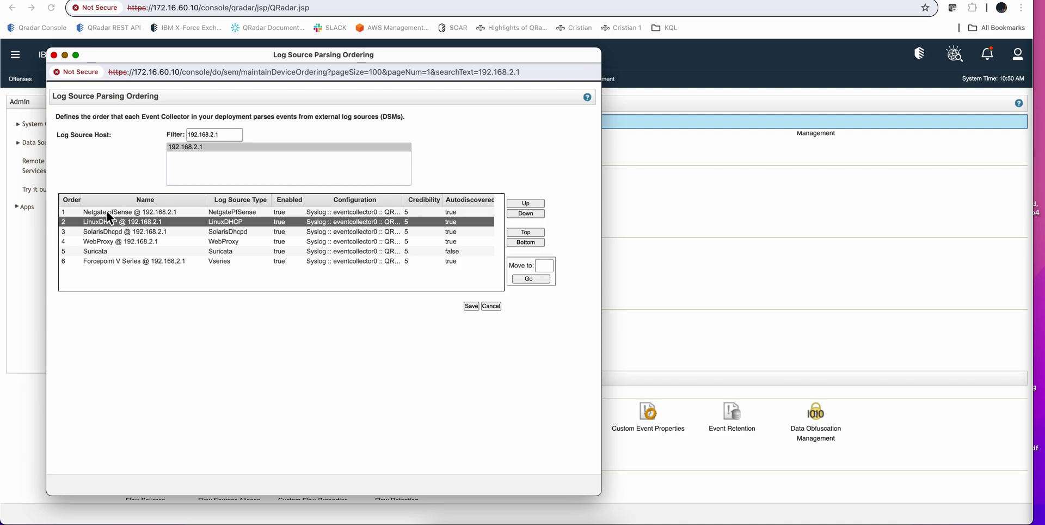
{"action": "left_click", "coordinate": [107, 213]}
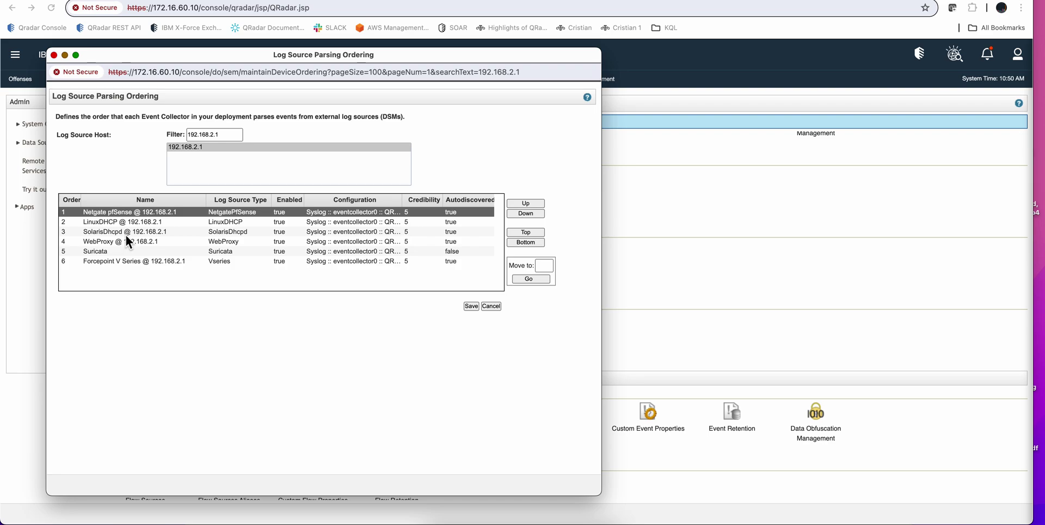
{"action": "left_click", "coordinate": [489, 307]}
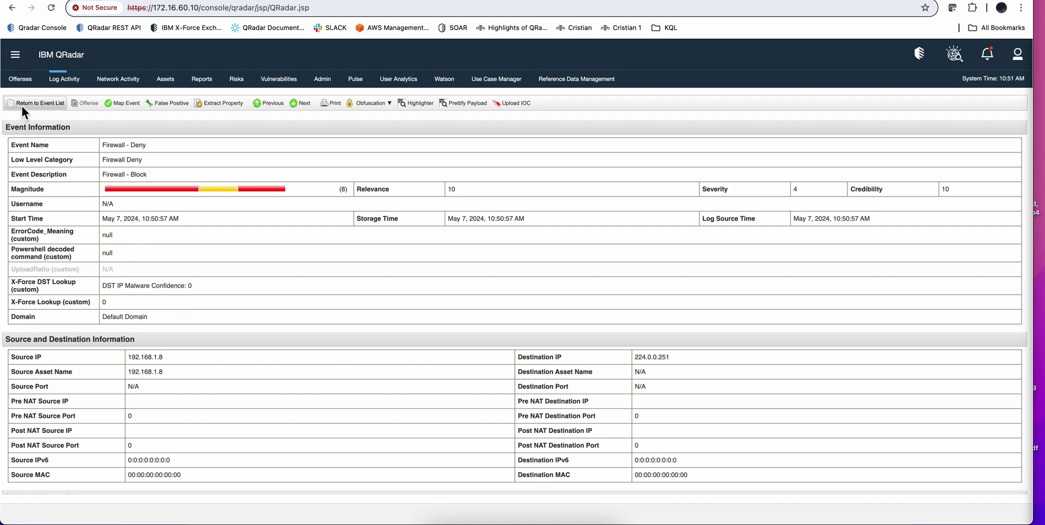
Step: Return to the event list, open the Netgate pfSense Firewall - Deny event in the DSM Editor and show its autodetection configuration
{"action": "left_click", "coordinate": [22, 103]}
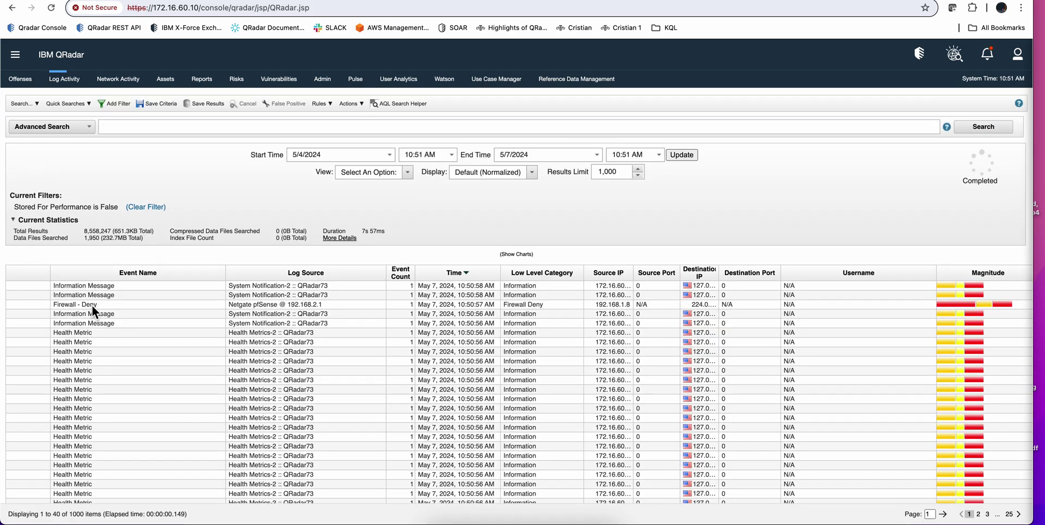
{"action": "right_click", "coordinate": [92, 304]}
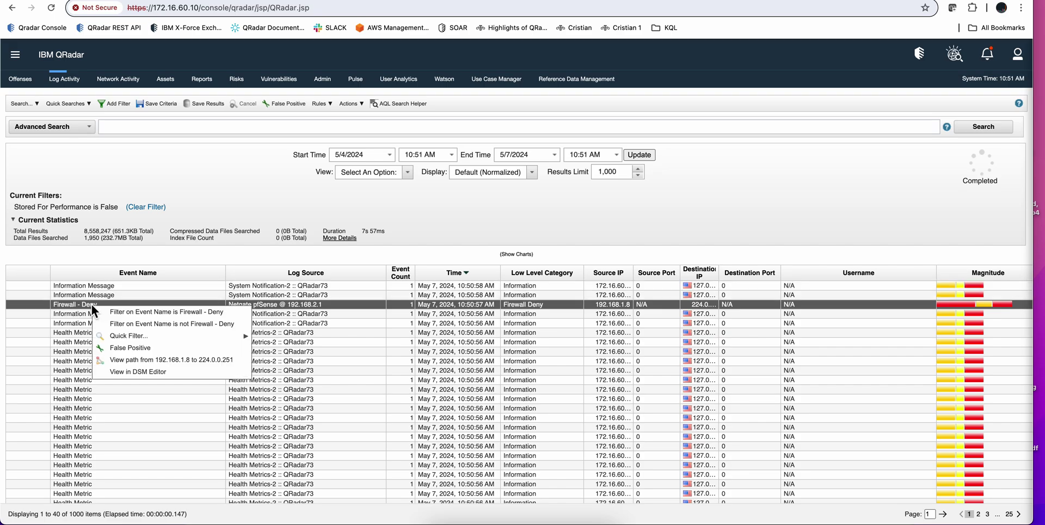
{"action": "left_click", "coordinate": [137, 372]}
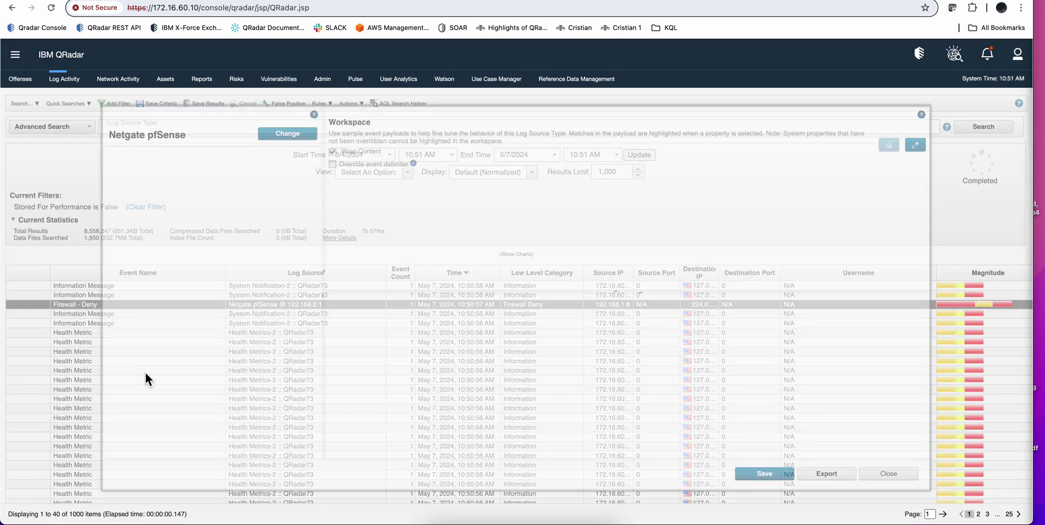
{"action": "left_click", "coordinate": [268, 163]}
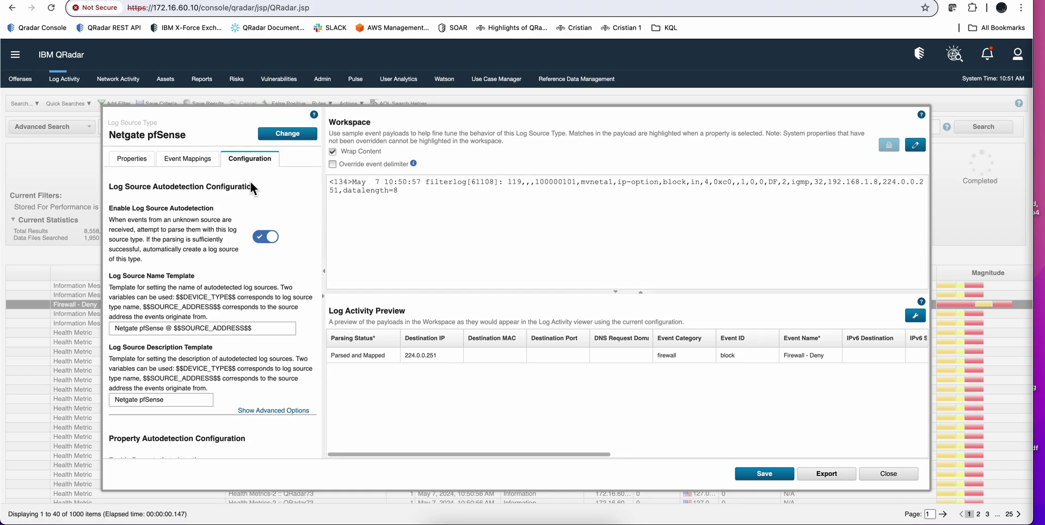